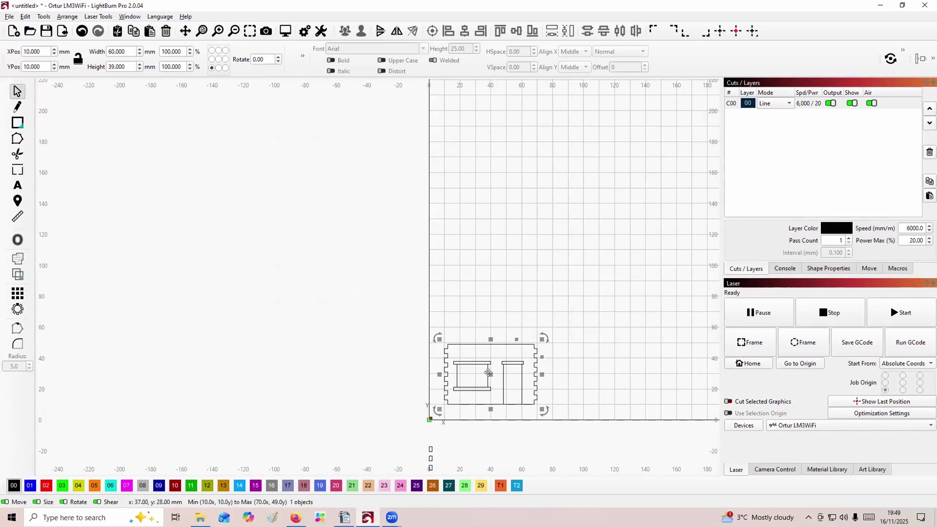
Place a copy of the plain wall outline and a copy of the window-and-door wall left of the work area.
drag(489, 374, 360, 380)
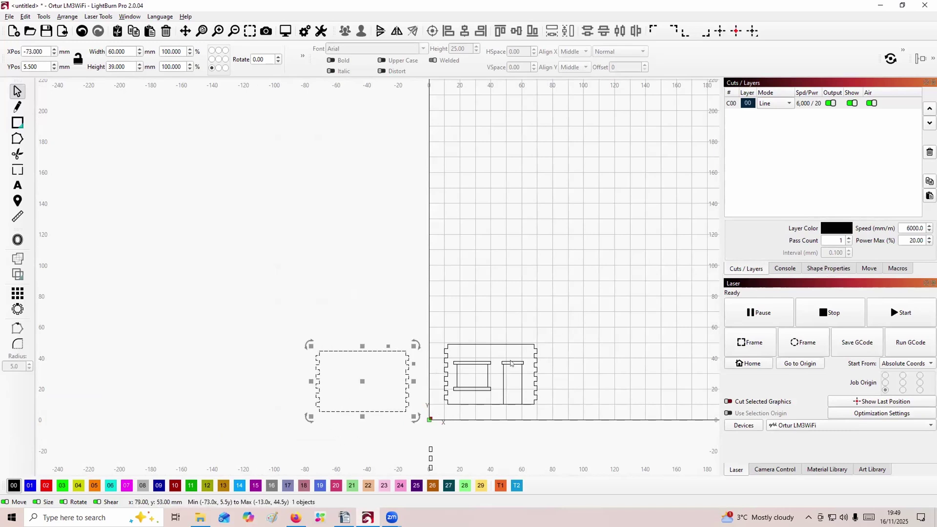
drag(553, 337, 437, 409)
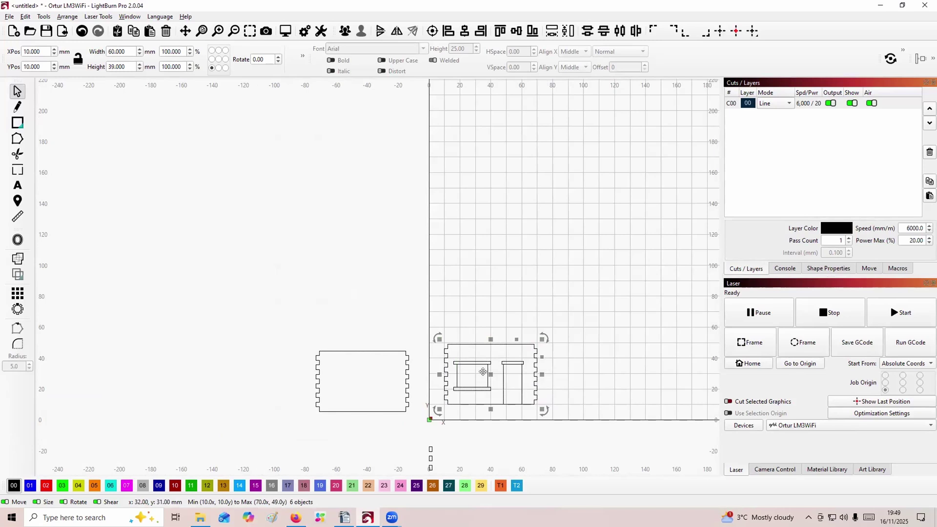
drag(486, 373, 326, 301)
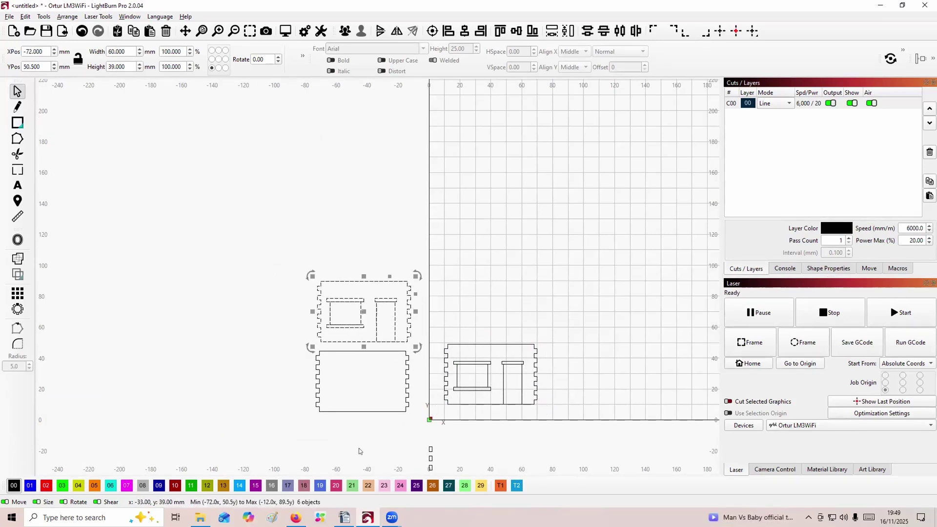
click(366, 420)
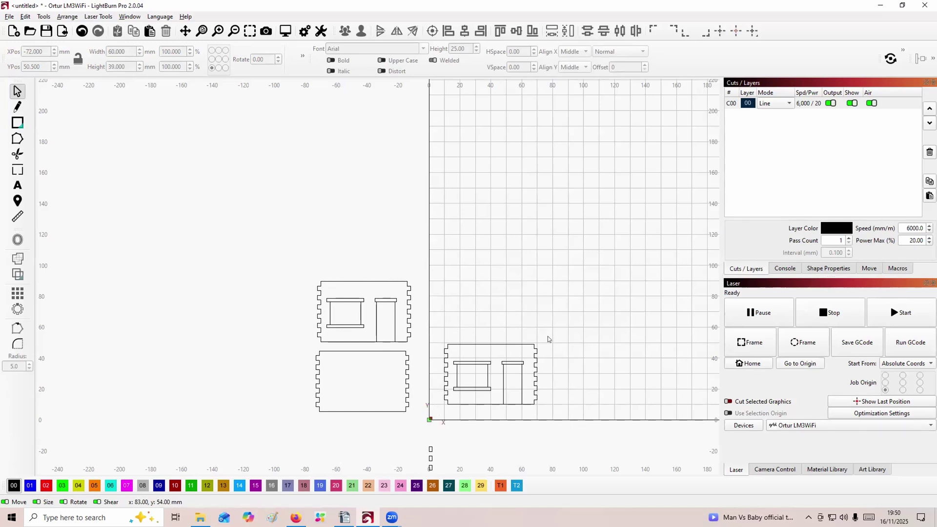
Move the window-and-door wall remaining on the grid off the work area, well above the two wall copies.
drag(549, 338, 437, 412)
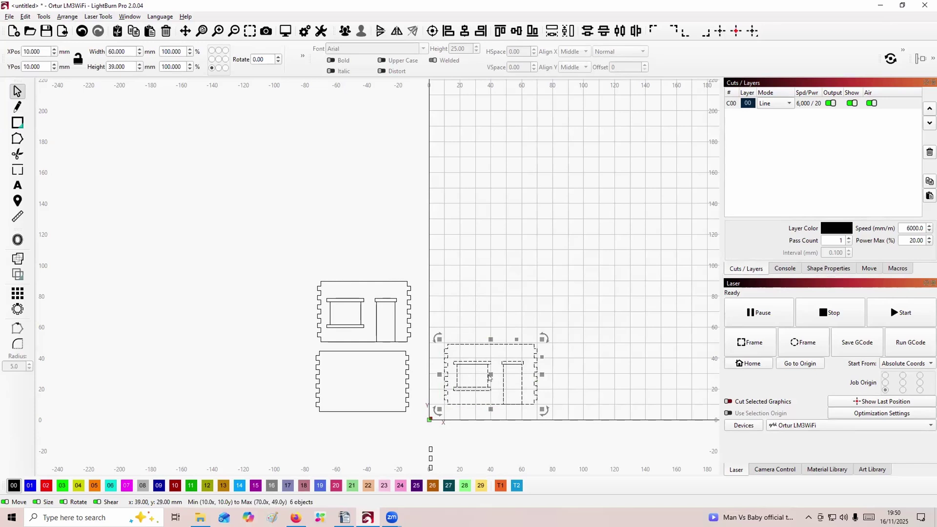
drag(492, 375, 429, 252)
drag(293, 114, 355, 146)
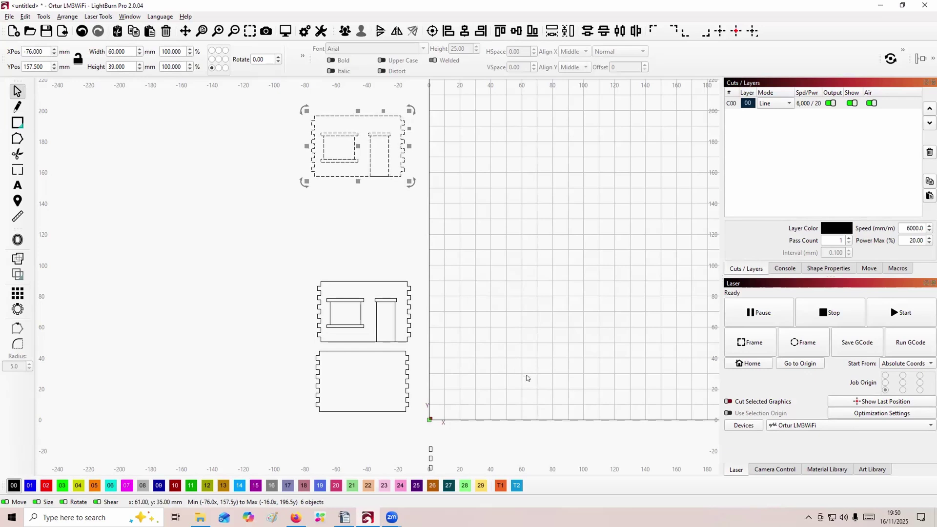
Draw a rectangle about 25 mm wide and 7 mm high on the empty work area.
scroll(543, 343, down, 1)
scroll(543, 342, up, 4)
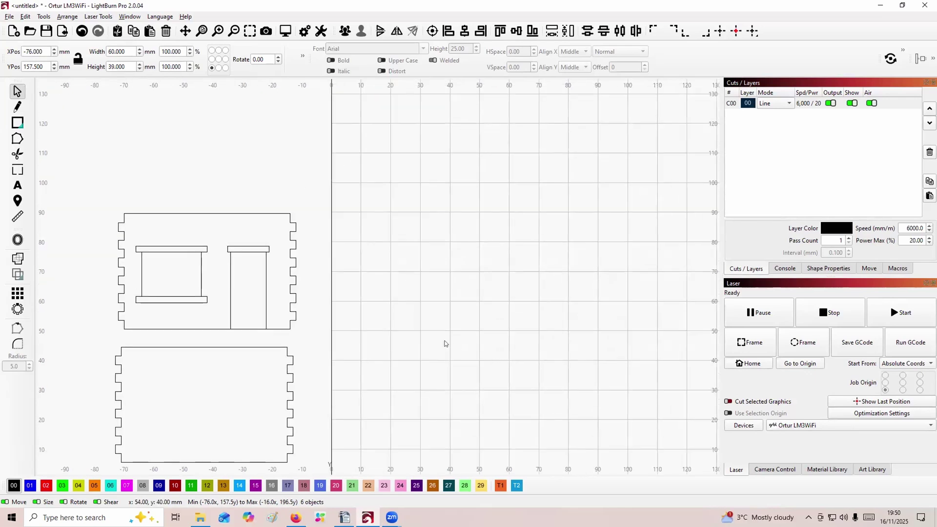
click(16, 123)
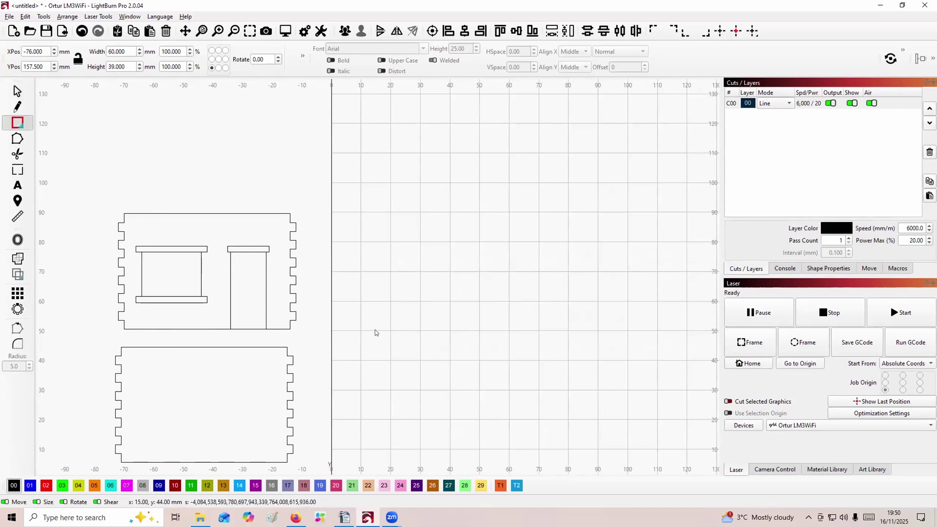
drag(374, 334, 446, 355)
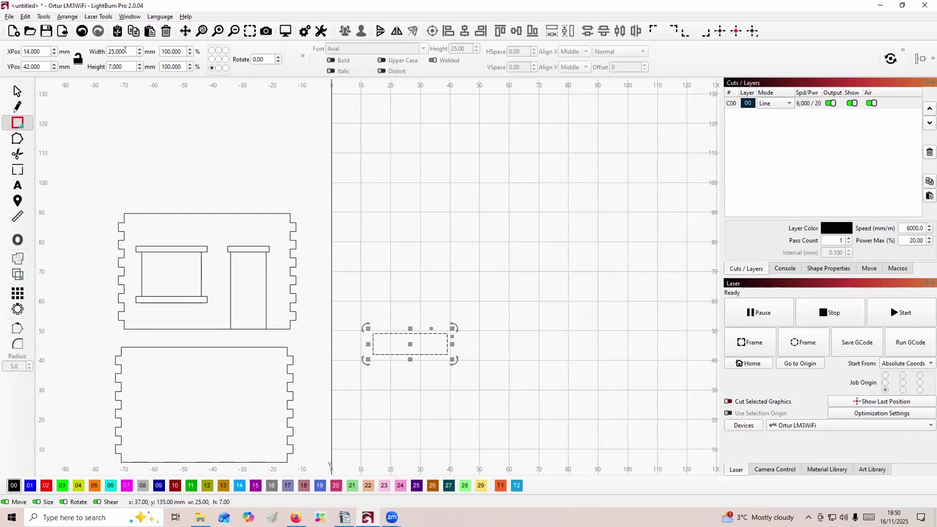
Resize the new rectangle to 3 mm wide and 1.5 mm high.
click(125, 50)
drag(122, 51, 108, 52)
text(3)
key(Return)
drag(124, 68, 96, 73)
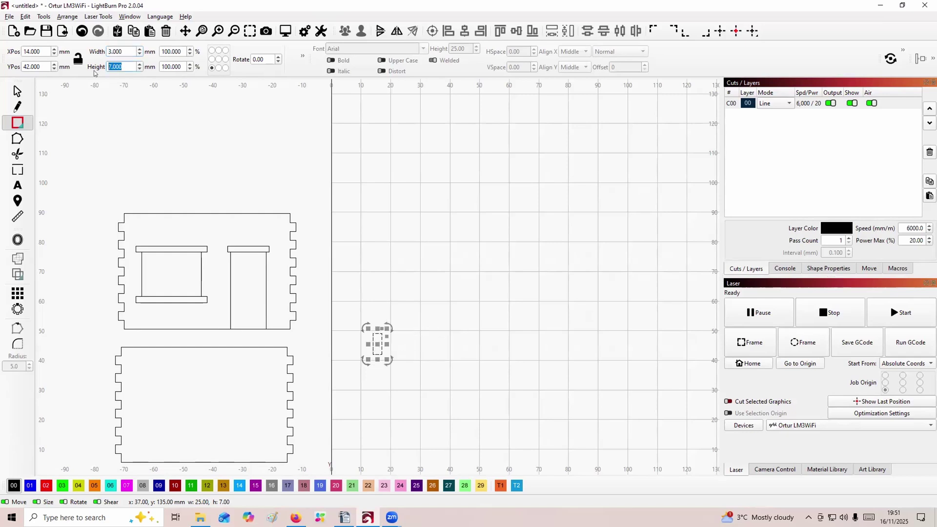
text(1.5)
key(Return)
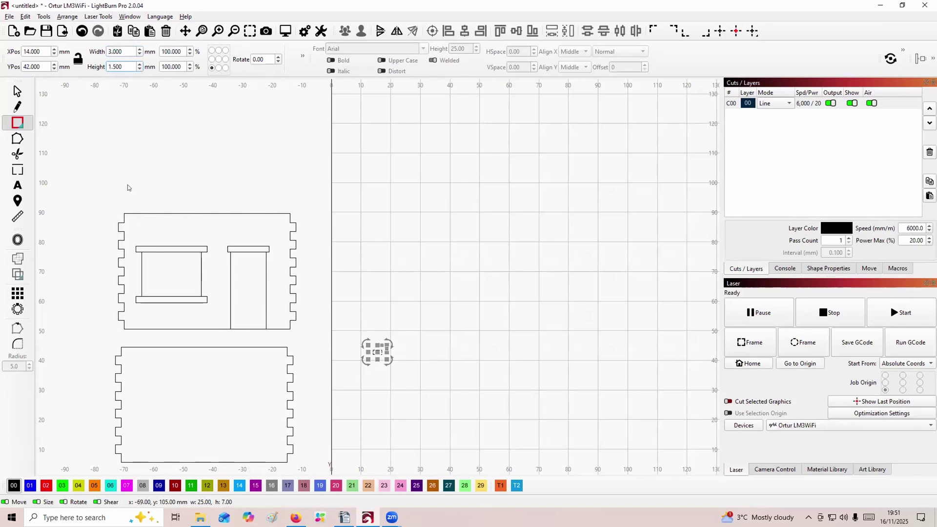
Position the small rectangle at X 10 mm and Y 10 mm.
double_click(23, 51)
text(10)
double_click(30, 66)
text(10)
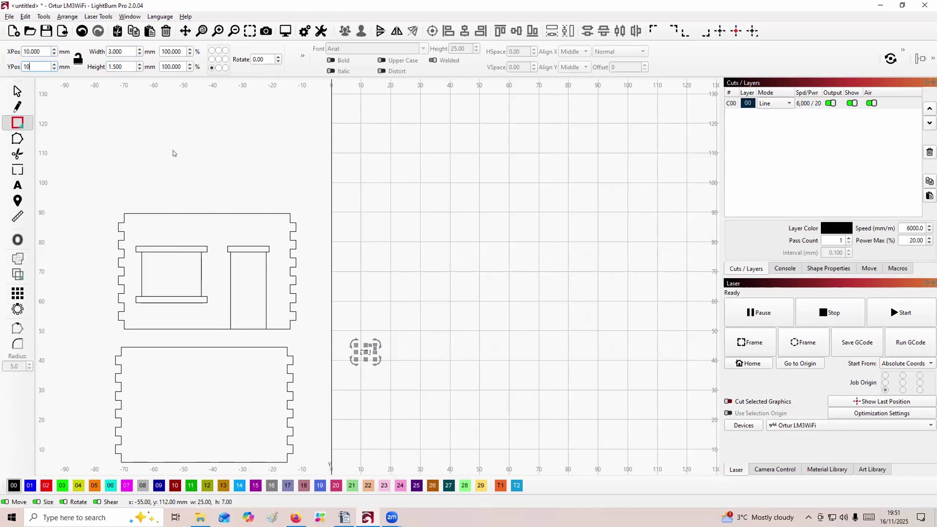
key(Return)
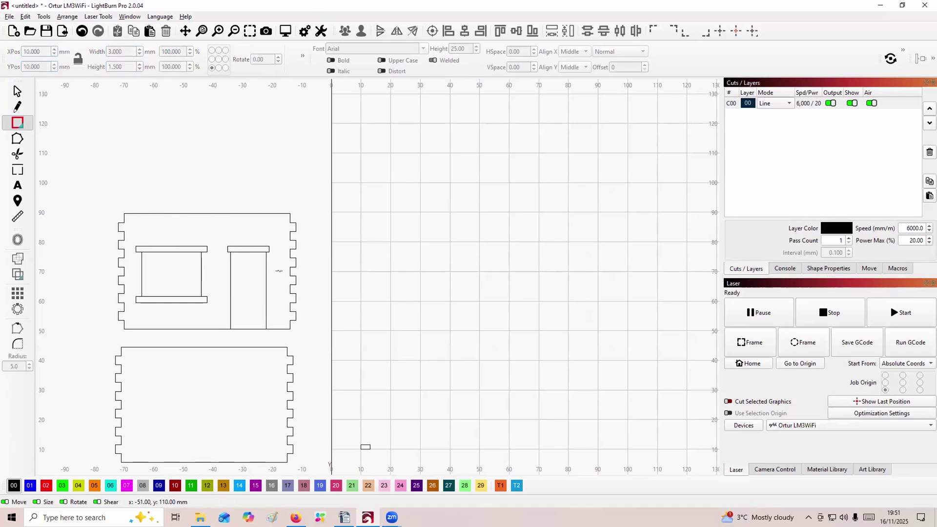
Assign the 3 by 1.5 mm rectangle to the orange layer 05.
scroll(383, 444, down, 2)
scroll(383, 444, up, 8)
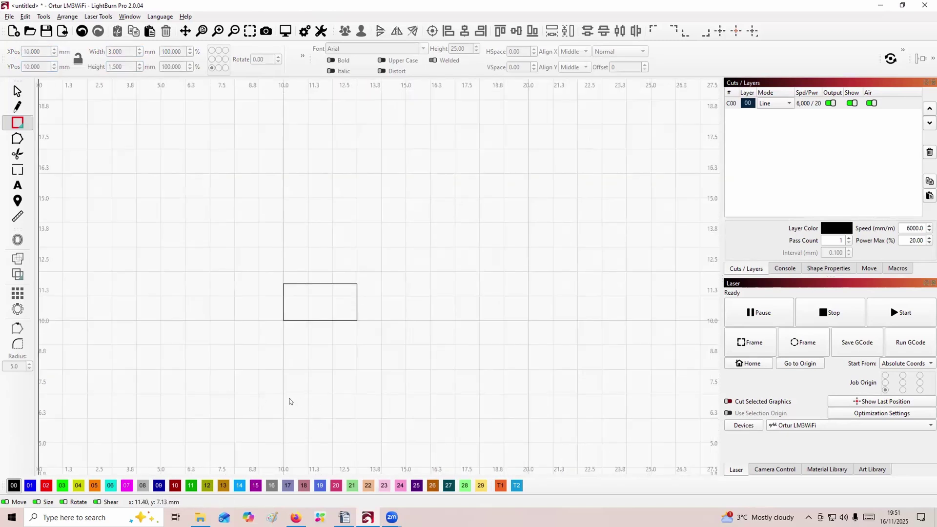
drag(276, 399, 253, 409)
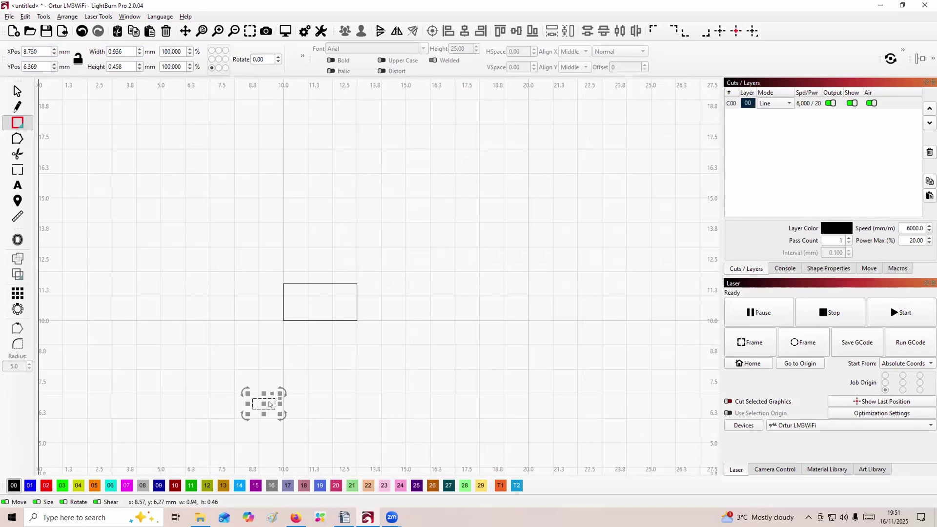
key(Delete)
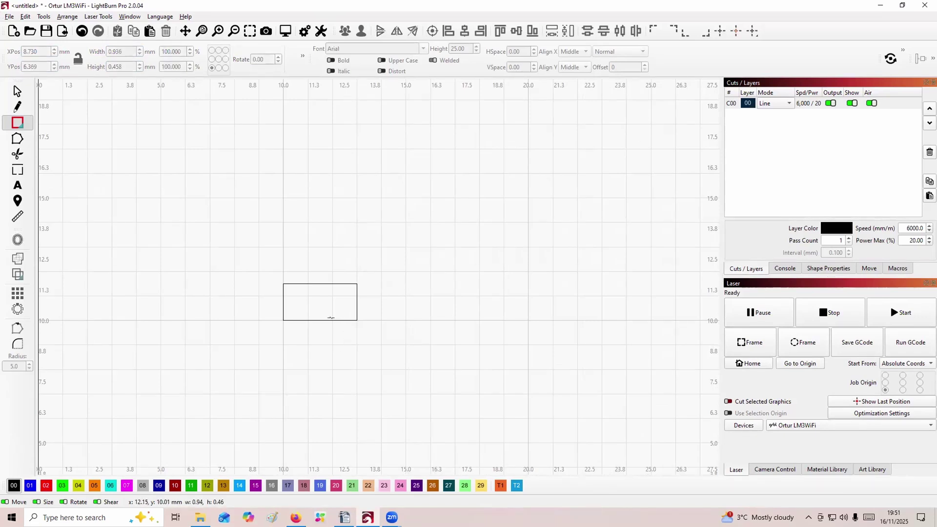
click(331, 317)
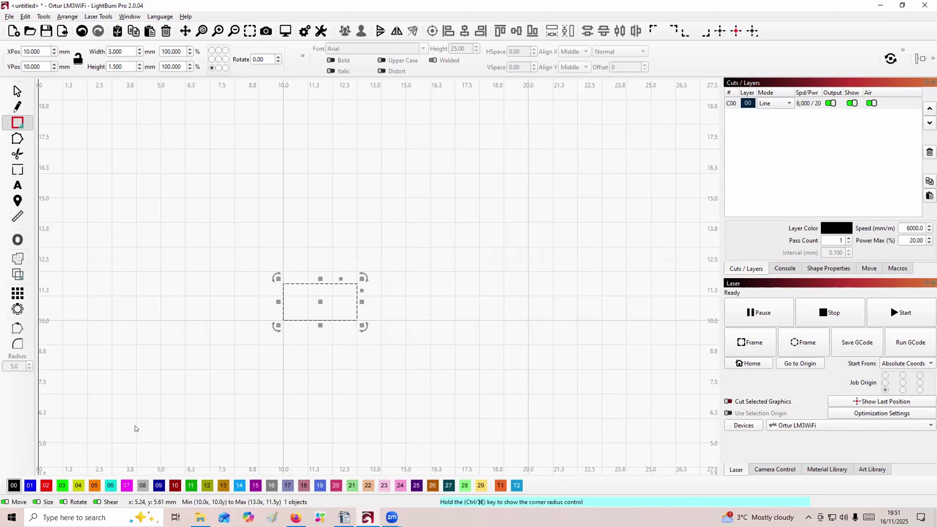
click(93, 484)
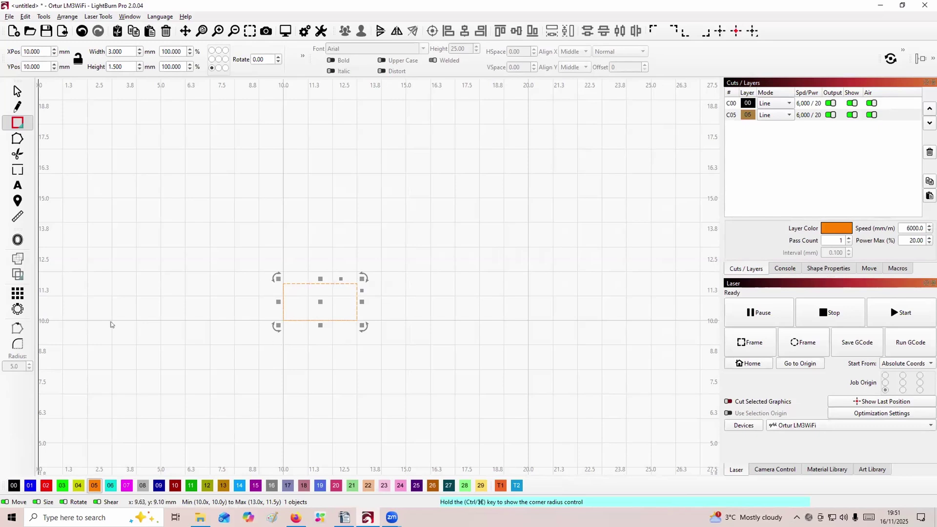
Offset the rectangle inward by 0.10 mm using the Corner style, keeping the original.
click(17, 240)
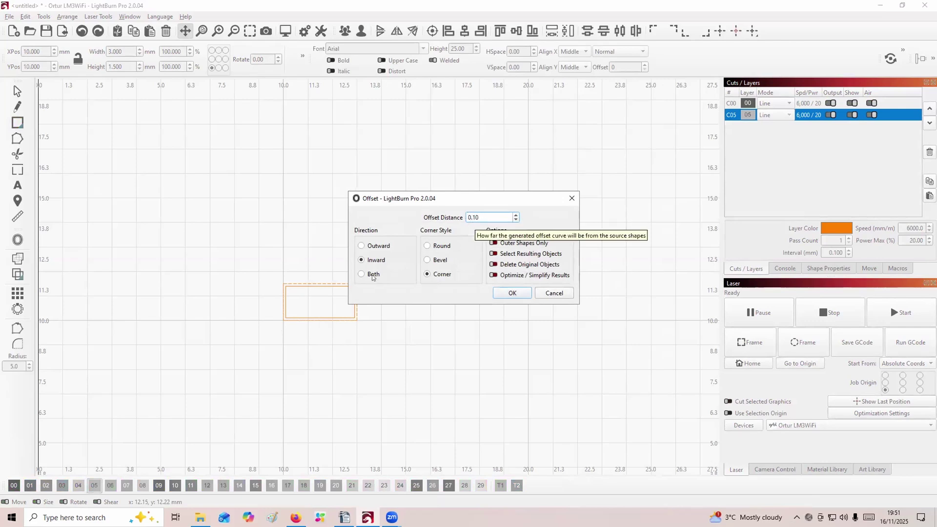
click(511, 293)
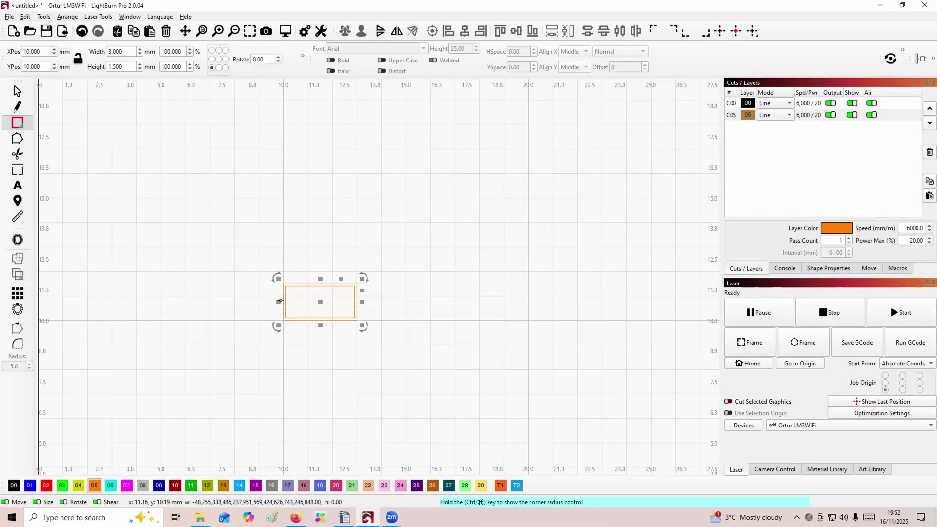
scroll(303, 312, up, 4)
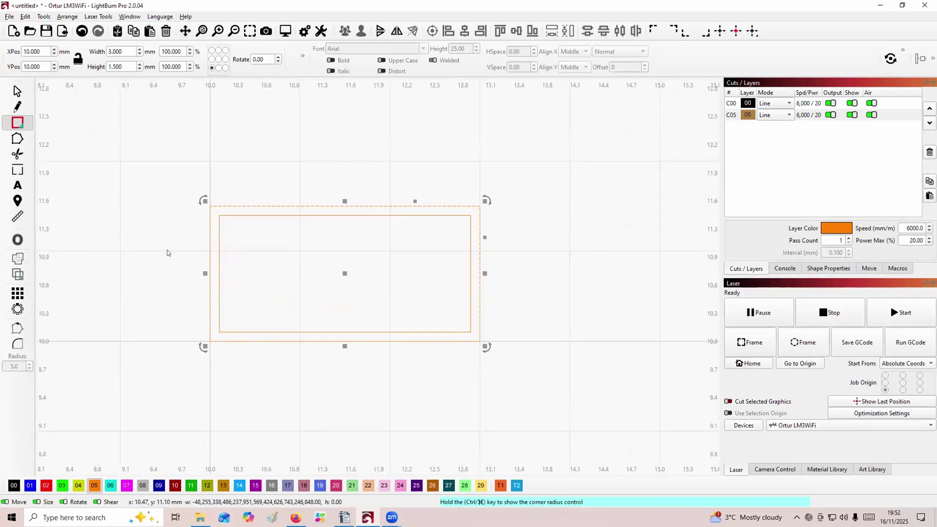
Round all four corners of the inner rectangle with a 0.1 mm radius.
click(254, 214)
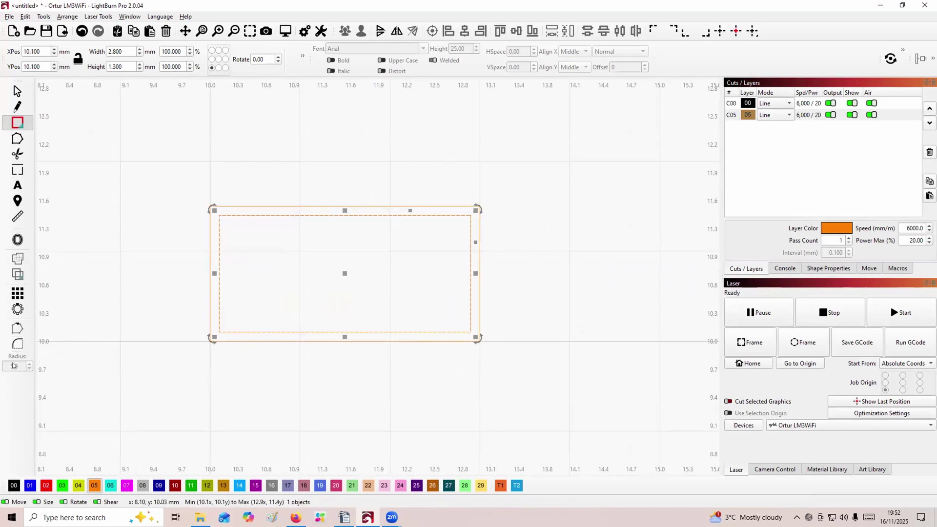
click(18, 345)
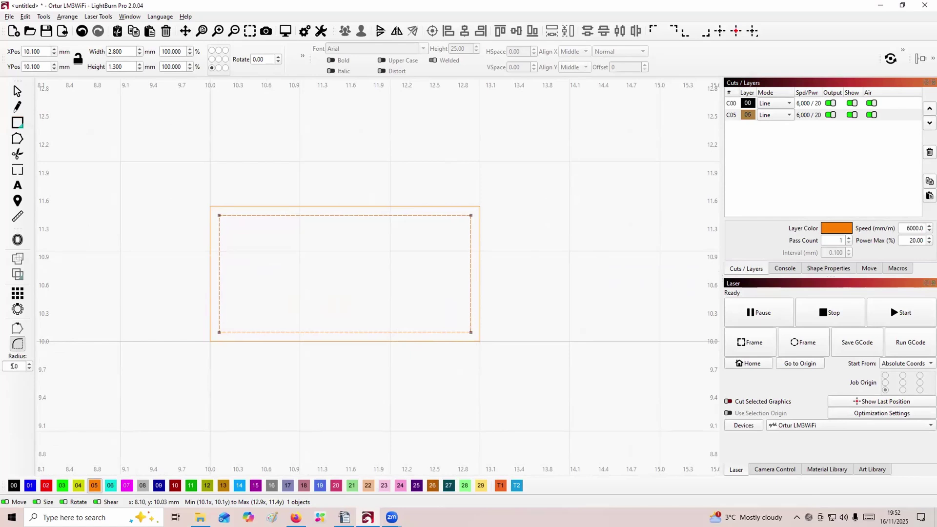
double_click(12, 366)
text(.1)
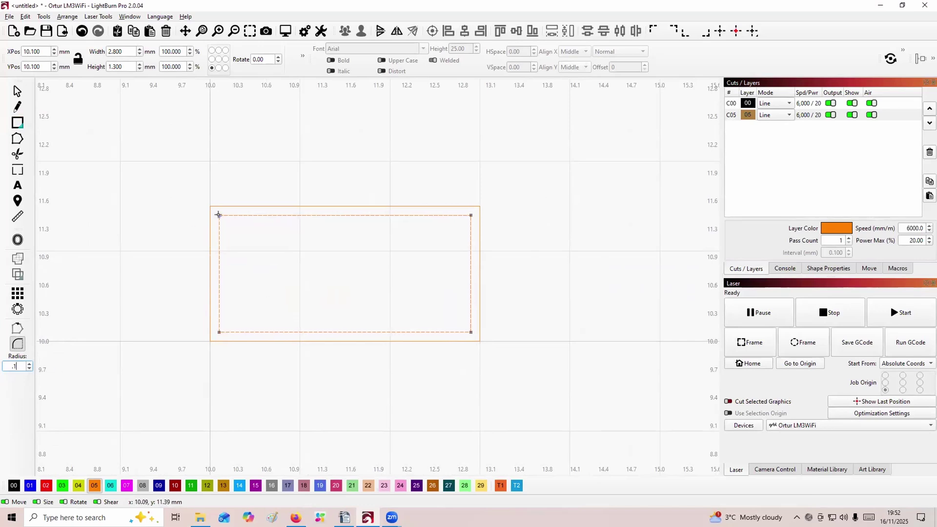
click(218, 215)
click(466, 330)
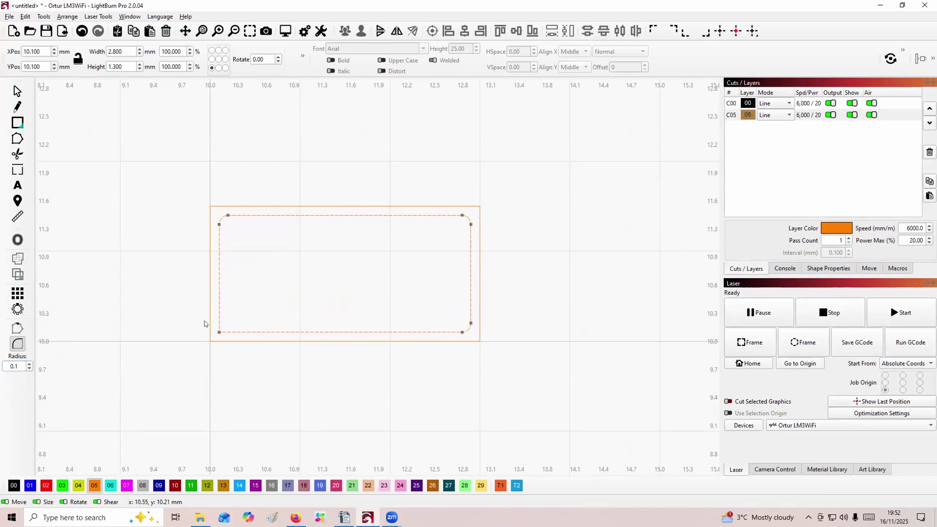
click(216, 331)
Set up a grid array of both brick rectangles with 2 columns and 2 rows.
click(18, 91)
drag(507, 184, 192, 380)
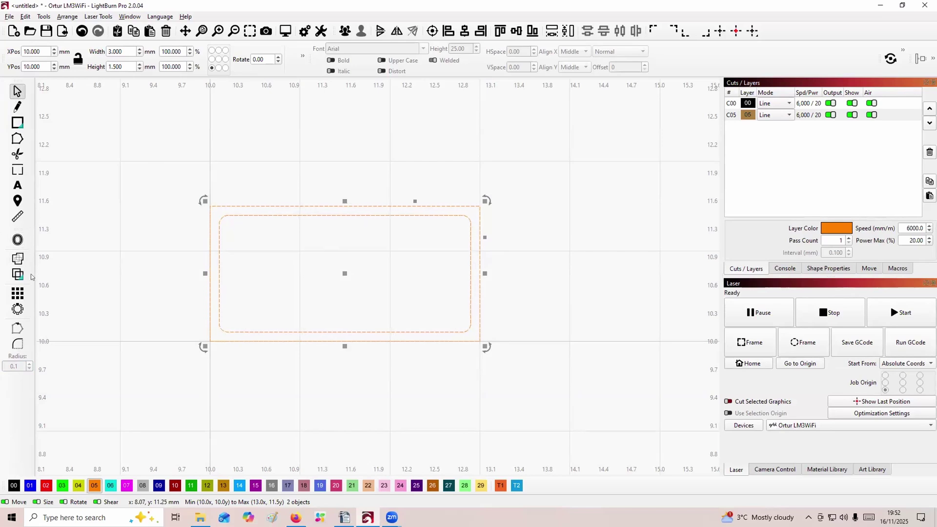
click(18, 293)
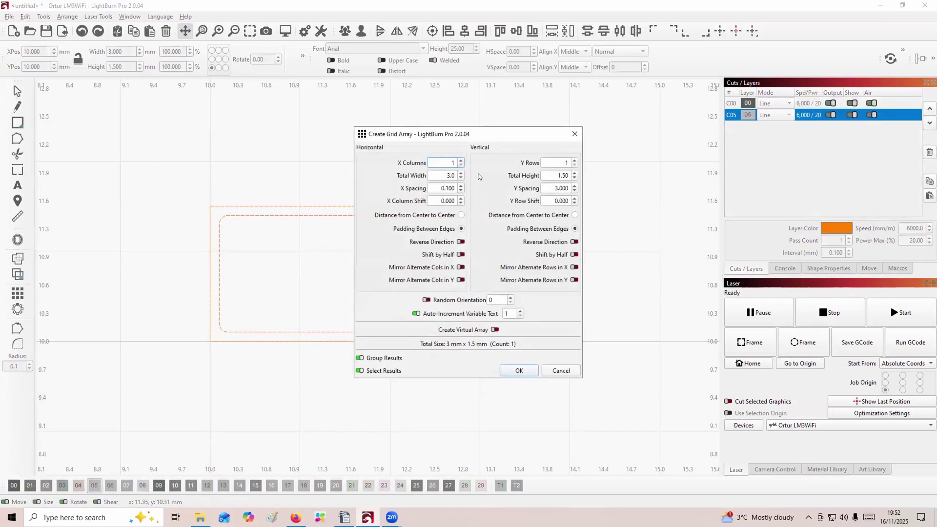
double_click(456, 162)
text(2)
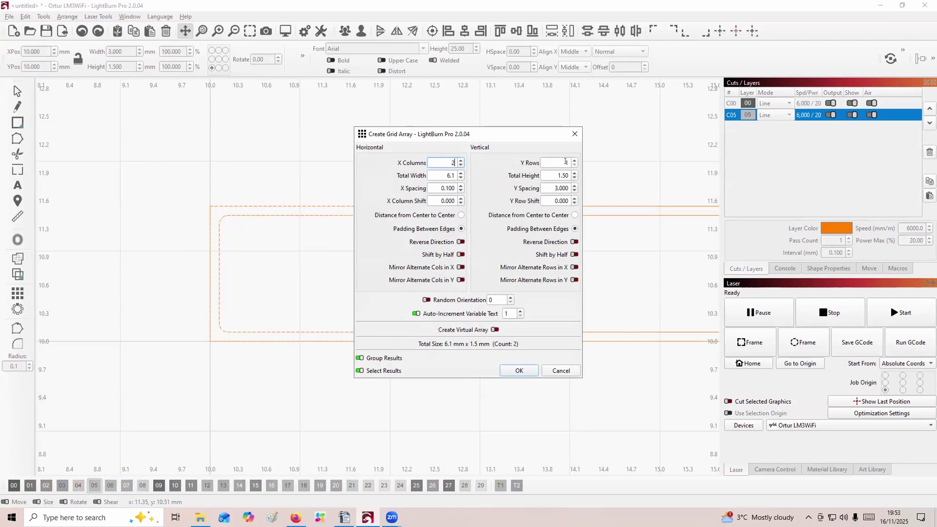
double_click(566, 162)
text(2)
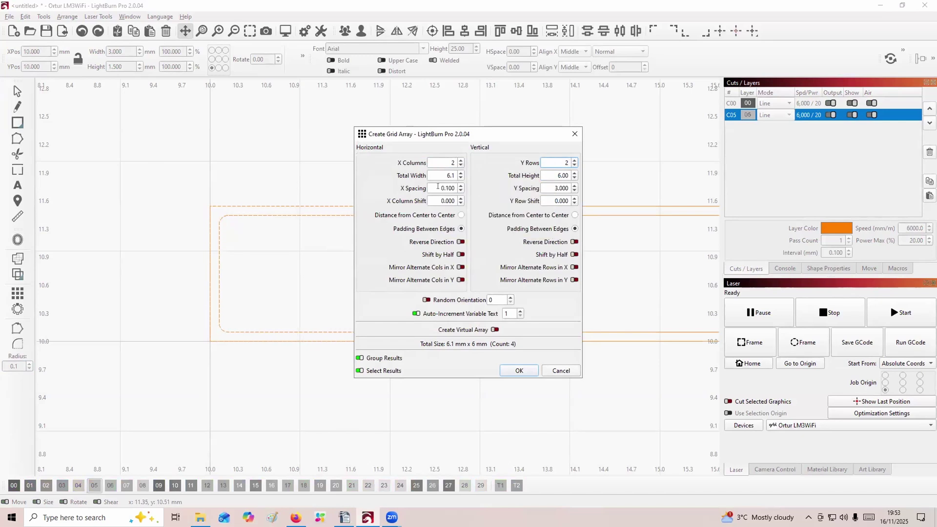
Set the array's X and Y spacing to 0, shift alternate rows by half, and create the brick array.
drag(438, 188, 451, 189)
text(0)
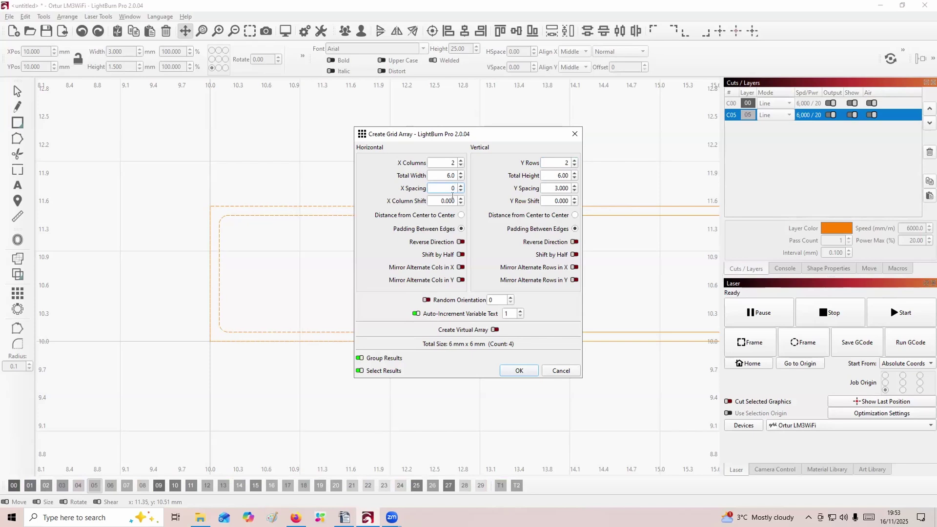
click(552, 188)
text(0)
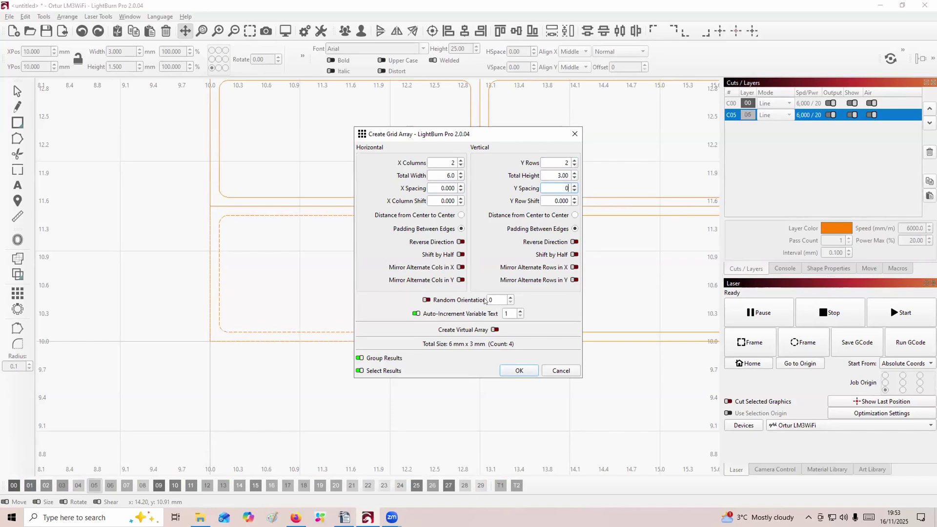
click(575, 255)
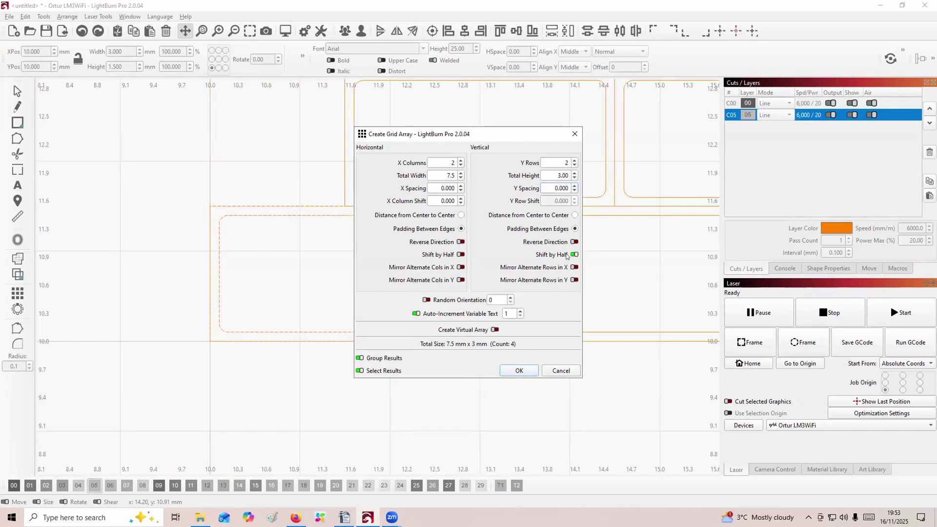
click(519, 371)
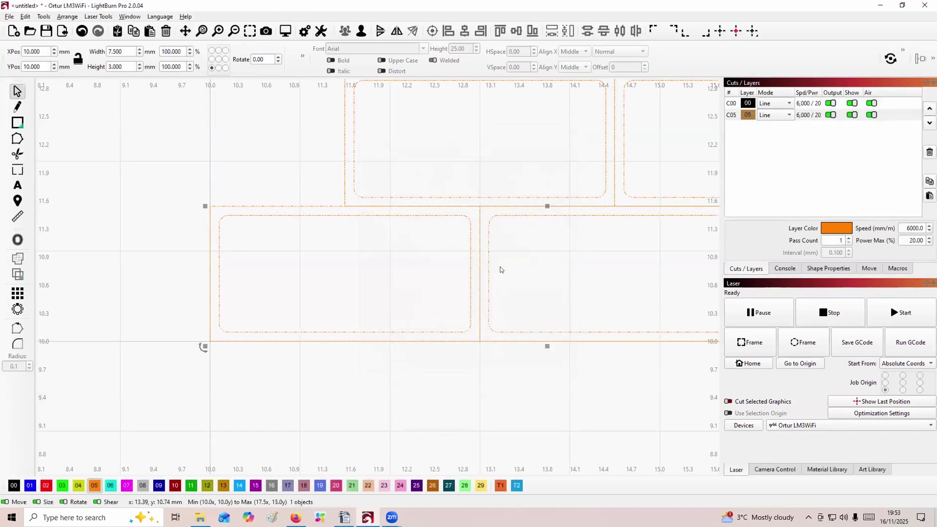
scroll(504, 274, up, 2)
scroll(526, 277, down, 2)
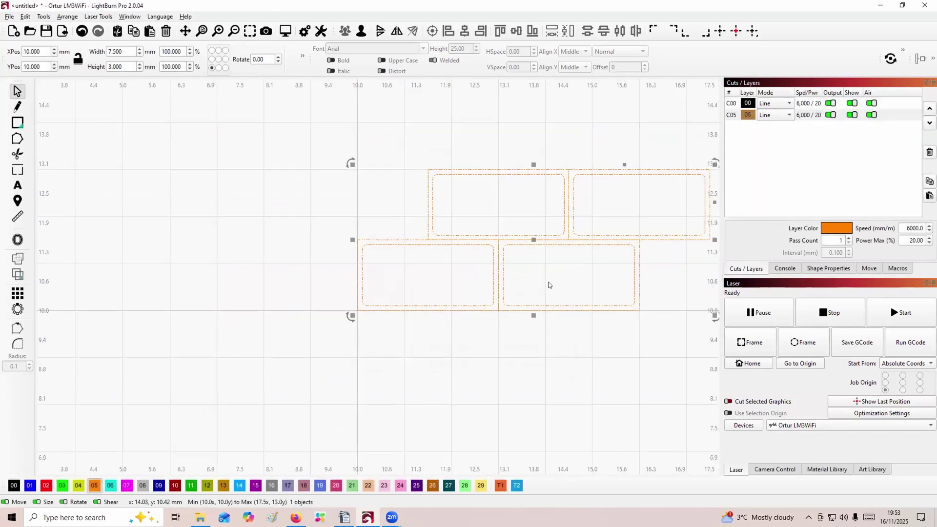
drag(516, 286, 396, 302)
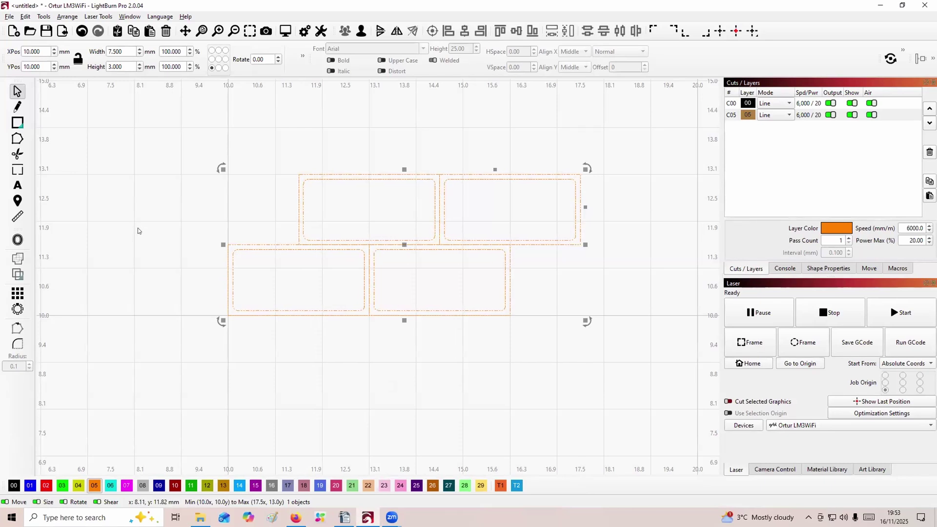
Draw a rectangle about 3.1 by 2.3 mm over the bricks, starting at the upper row's top-left corner.
click(16, 121)
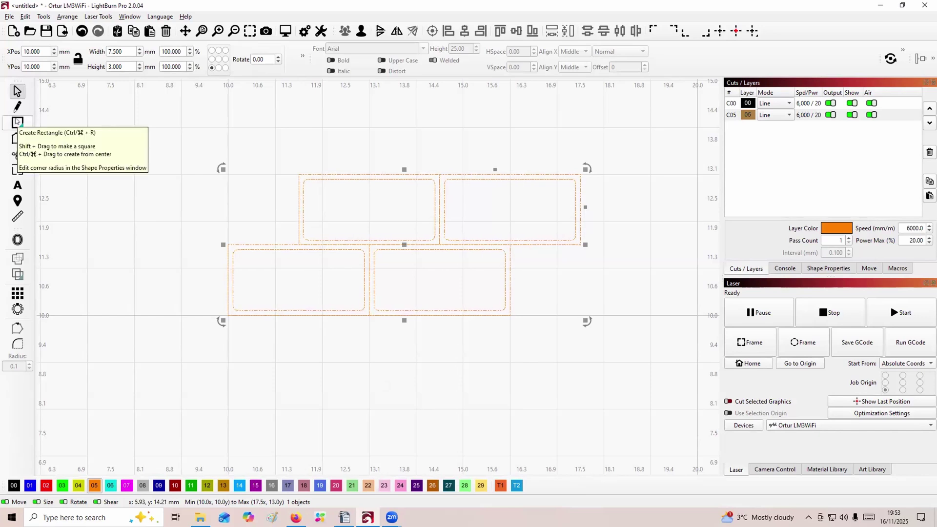
click(16, 122)
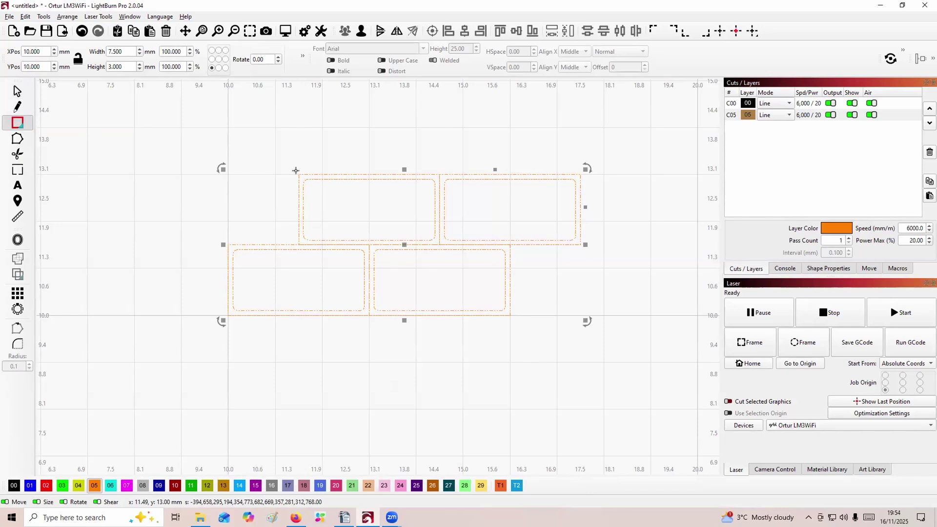
drag(295, 170, 445, 282)
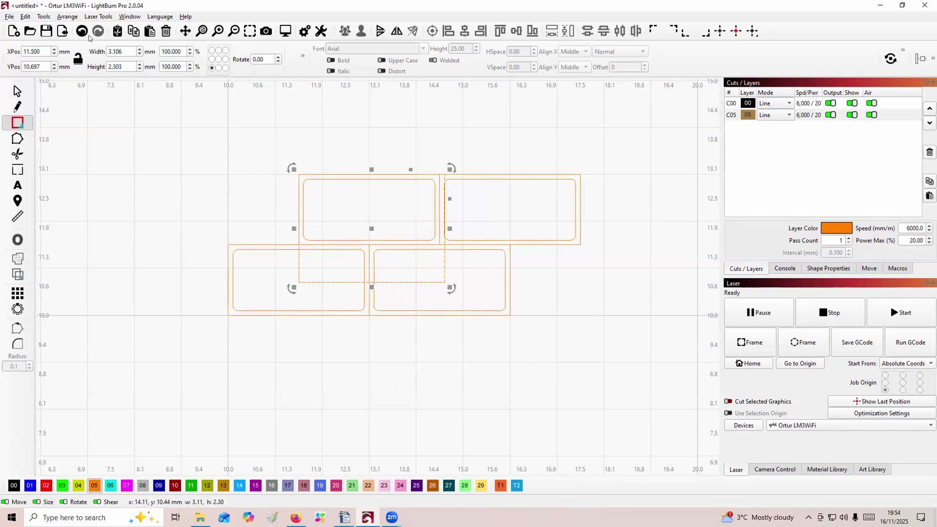
Set the new rectangle's width and height to 3 mm each.
click(121, 51)
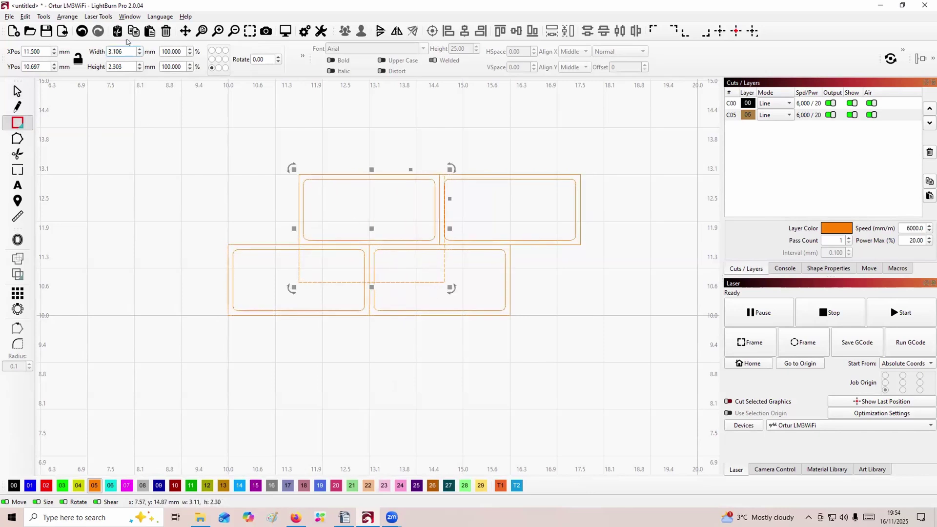
double_click(108, 50)
text(3)
key(Tab)
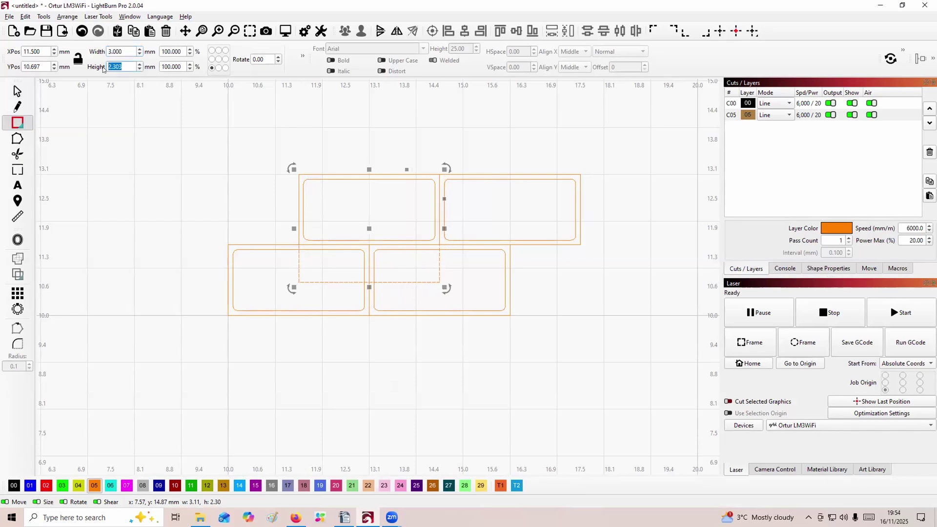
text(3)
click(192, 197)
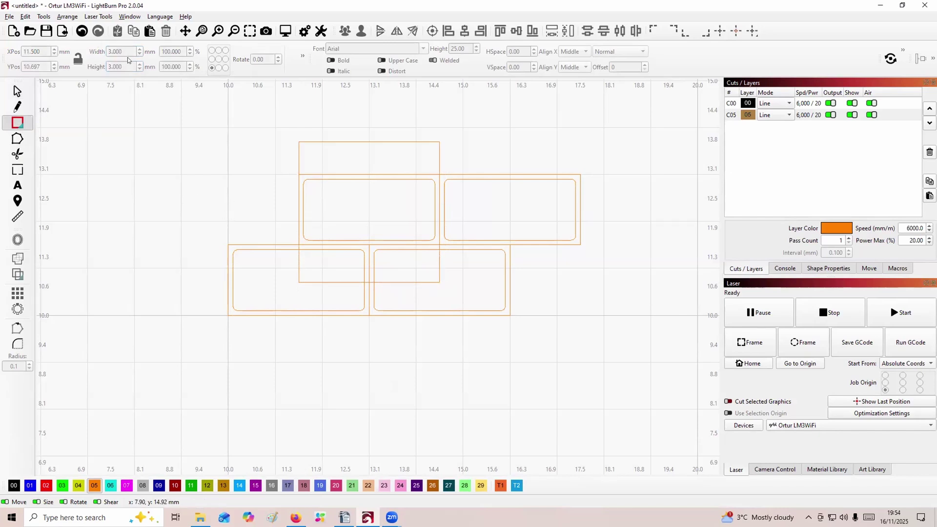
Set the 3 mm square's X position to 10 mm.
click(366, 140)
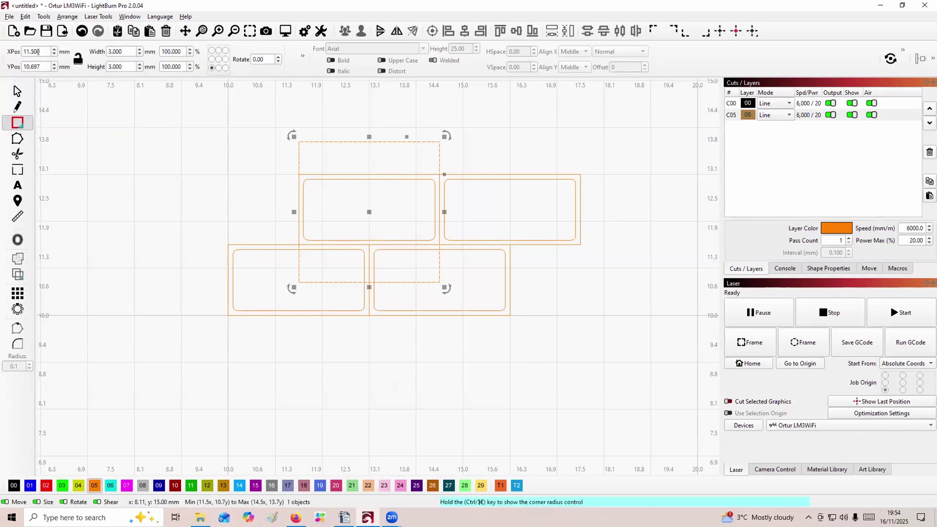
drag(48, 51, 14, 53)
text(10)
key(Tab)
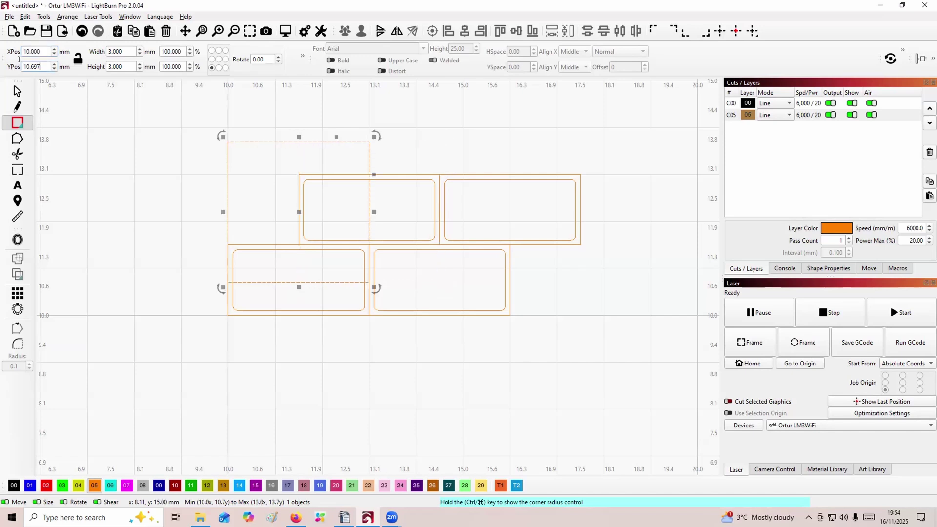
key(ctrl+a)
click(92, 166)
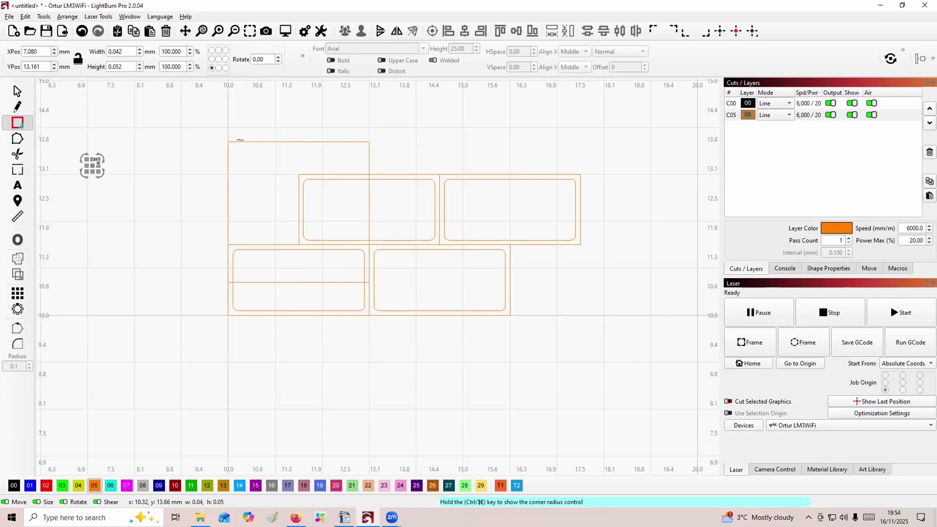
Move the 3 mm square over both brick rows so its lower-left corner sits at X 11.5 mm, Y 10 mm.
click(240, 141)
click(18, 91)
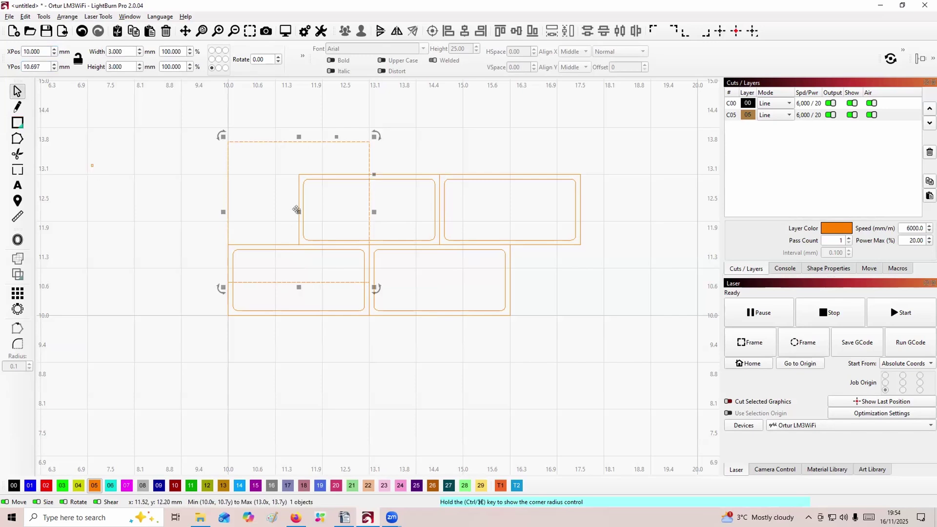
drag(296, 210, 366, 241)
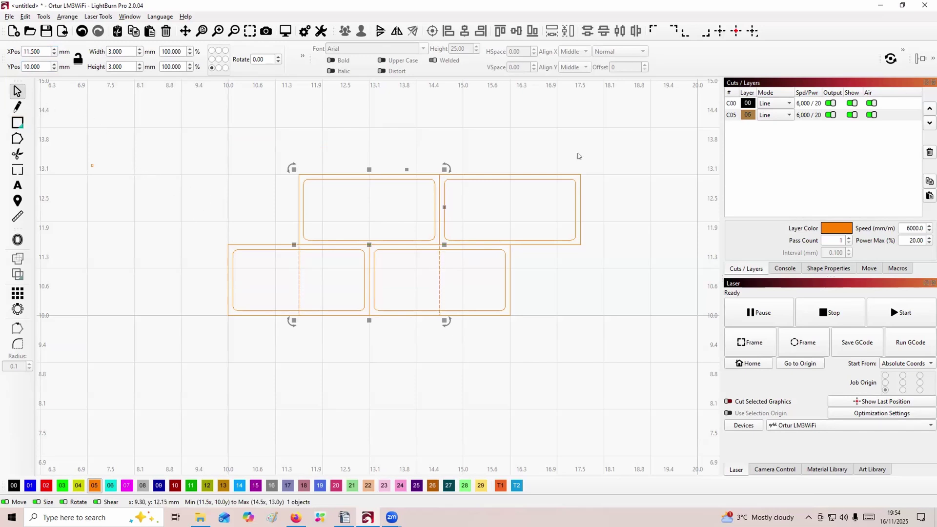
Intersect the brick array with the 3 mm square using the Boolean Assistant, keeping only the overlap as a repeating tile.
drag(636, 149, 195, 352)
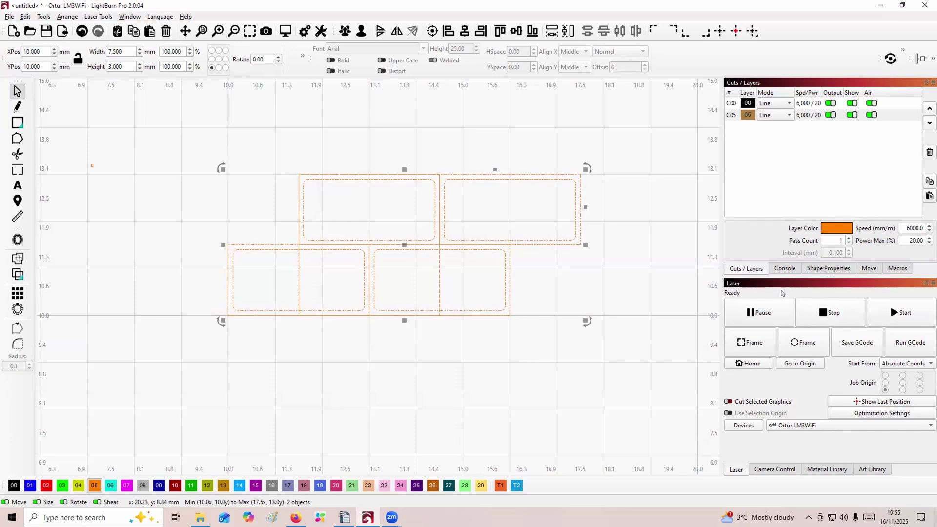
key(ctrl+b)
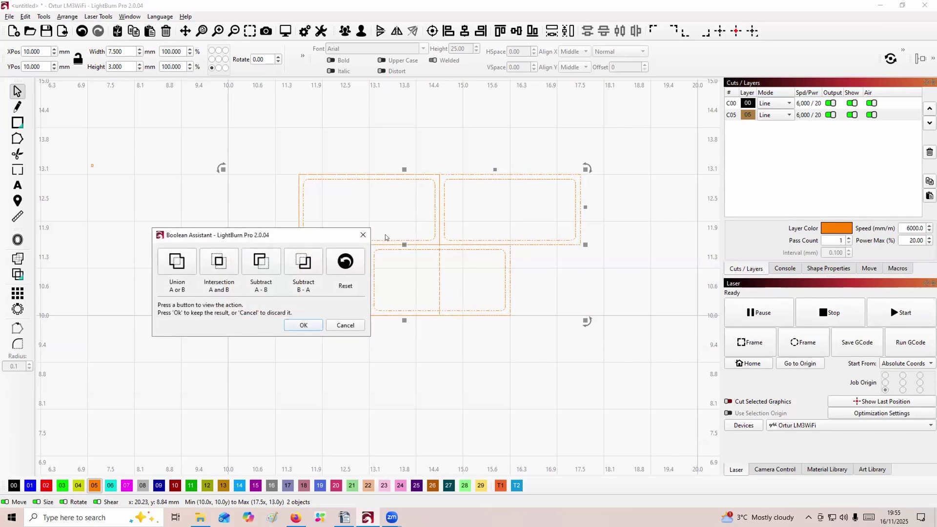
click(290, 265)
click(276, 266)
click(291, 265)
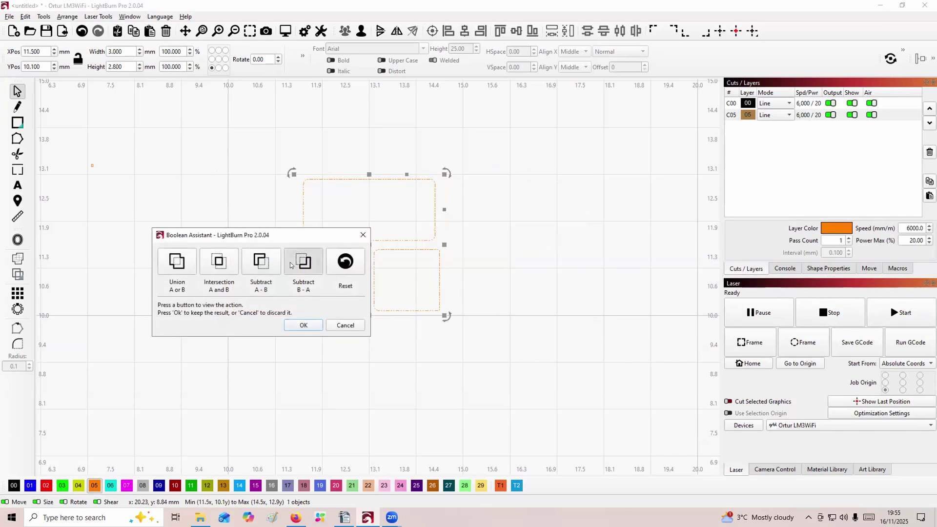
click(268, 261)
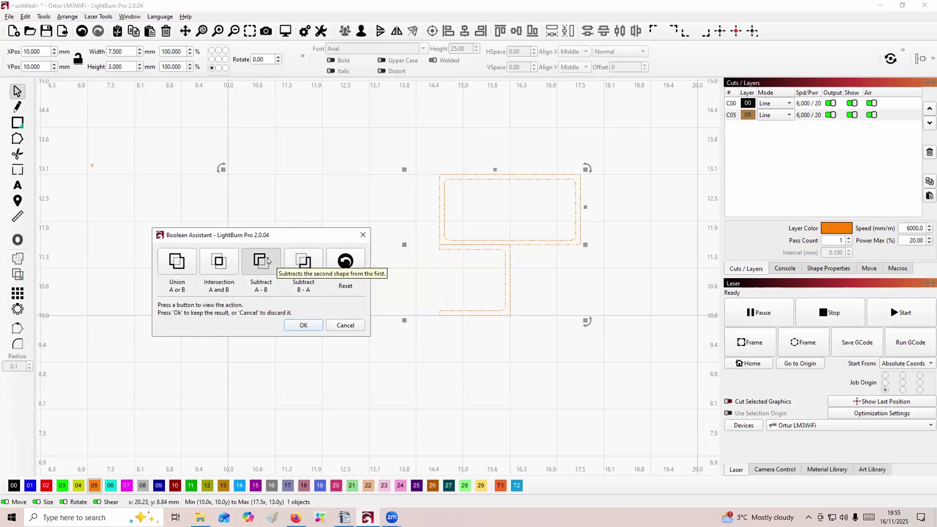
click(218, 263)
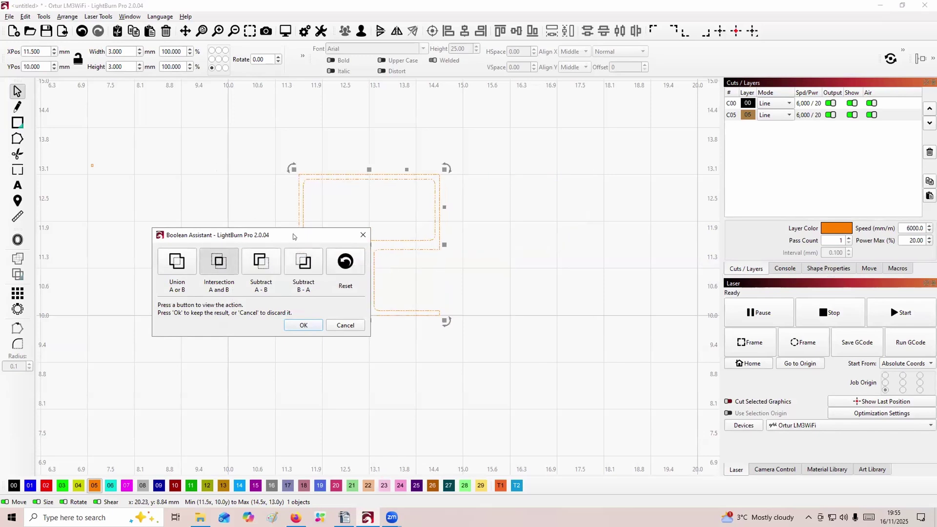
drag(294, 237, 319, 334)
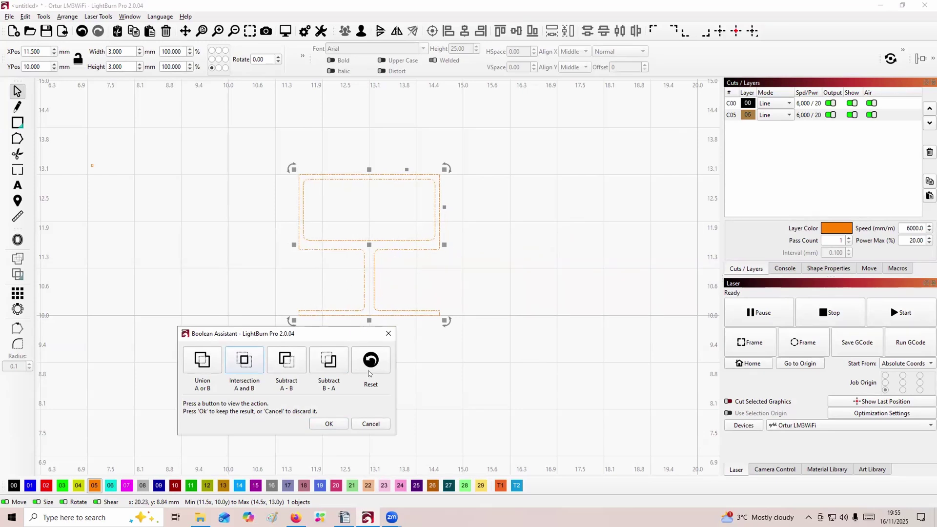
click(371, 423)
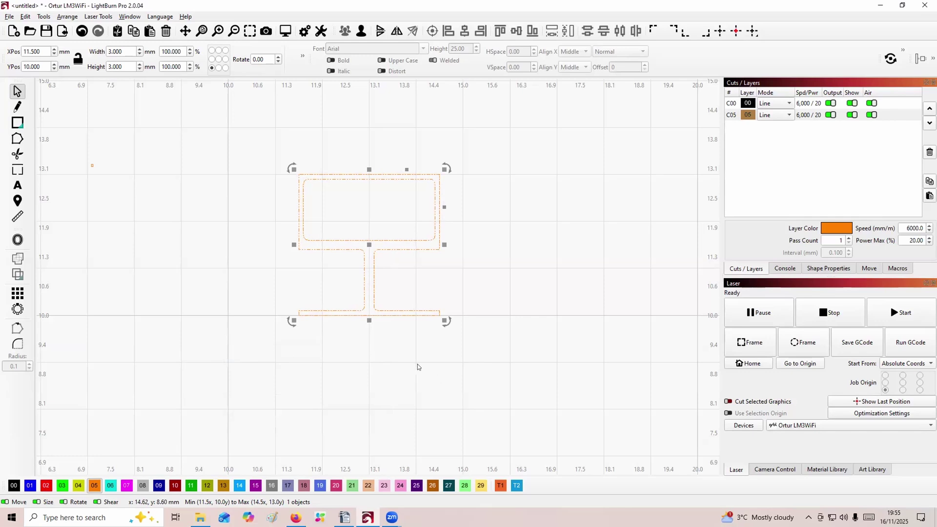
Place a spare copy of the brick tile outside the work area at about X -8.5 mm, Y 3.5 mm.
scroll(382, 375, down, 3)
scroll(375, 393, down, 2)
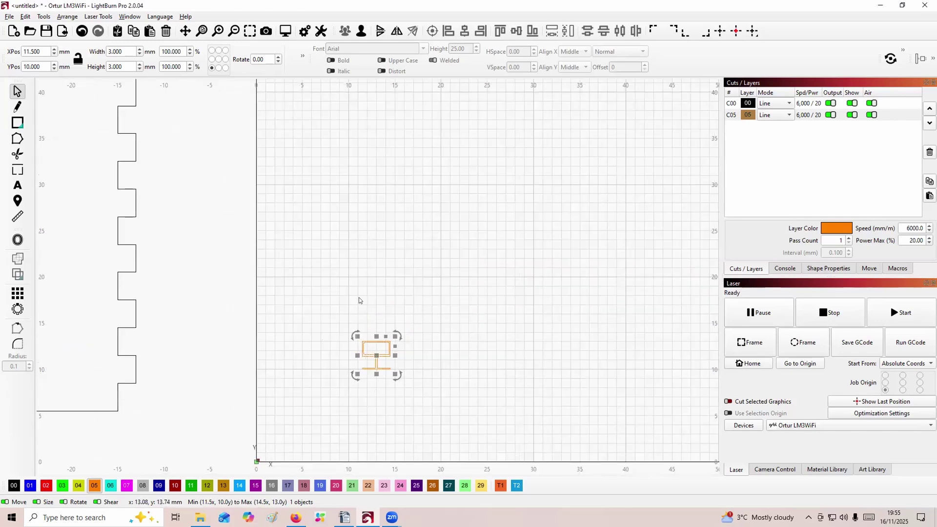
drag(379, 357, 377, 357)
drag(176, 373, 193, 417)
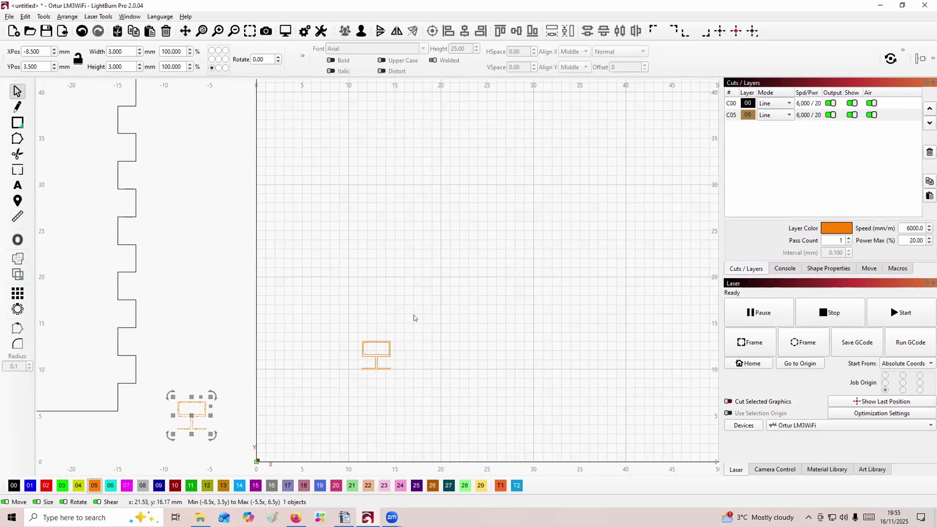
Start a grid array of the original brick tile and set it to 22 columns.
drag(401, 334, 344, 383)
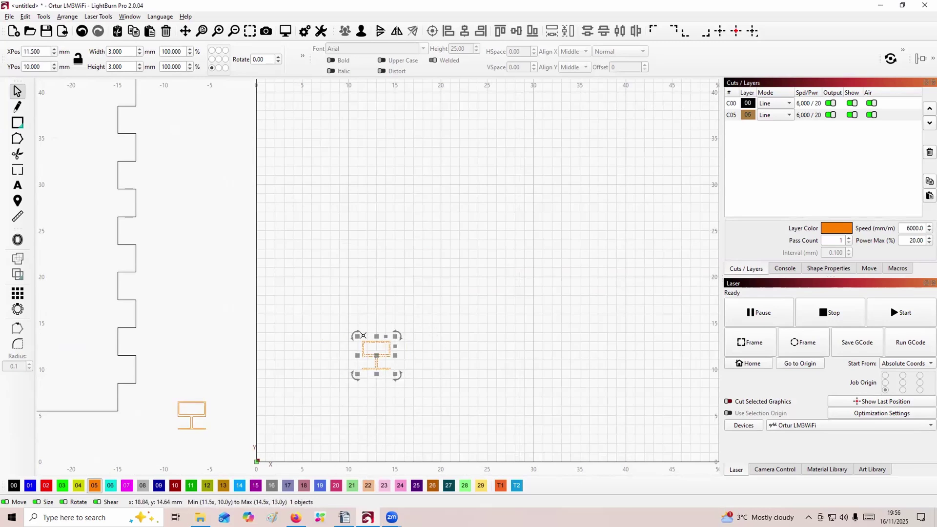
click(18, 293)
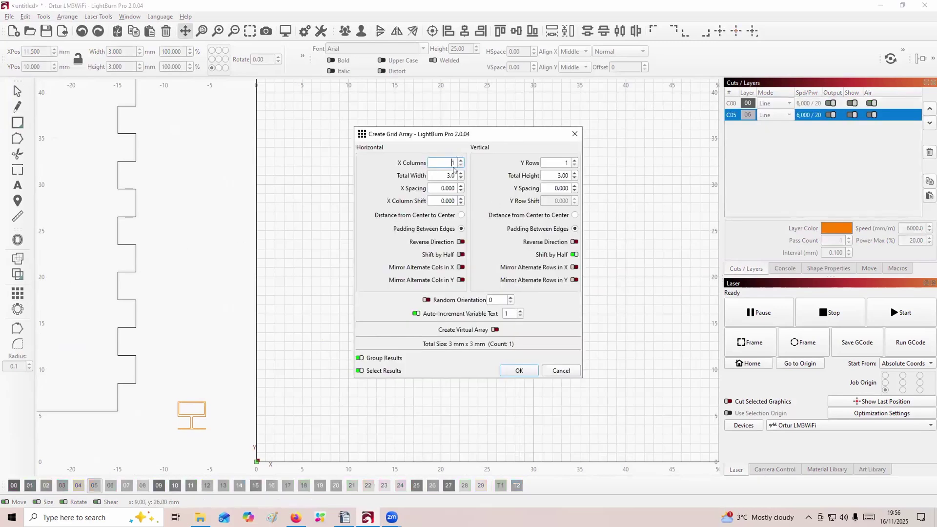
click(445, 162)
text(2)
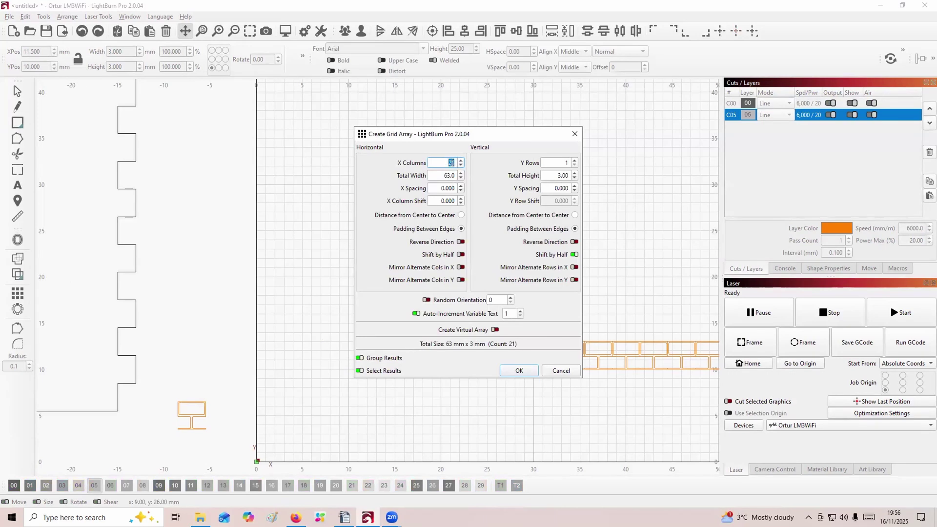
text(22)
Set the array to 14 rows, turn off the half shift for rows, and create the brick wall.
click(559, 162)
text(41)
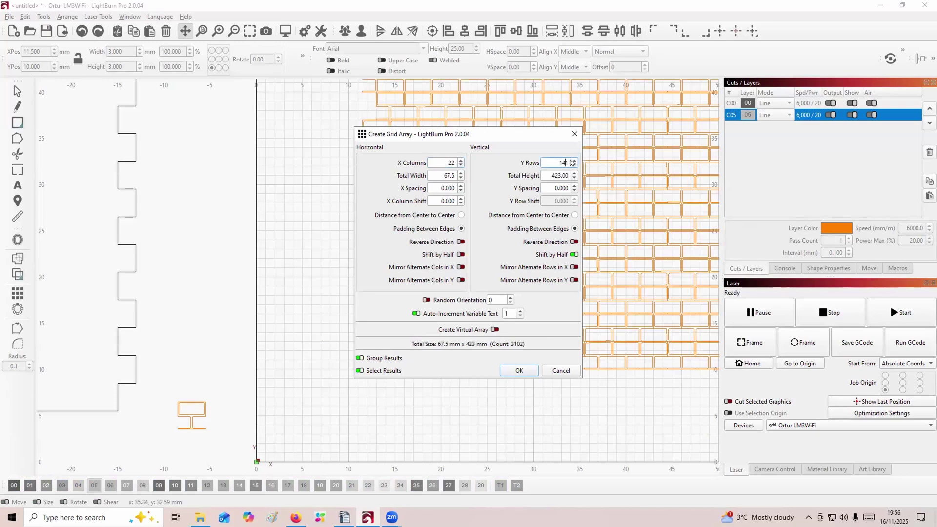
key(Left)
key(BackSpace)
key(Delete)
text(4)
click(575, 255)
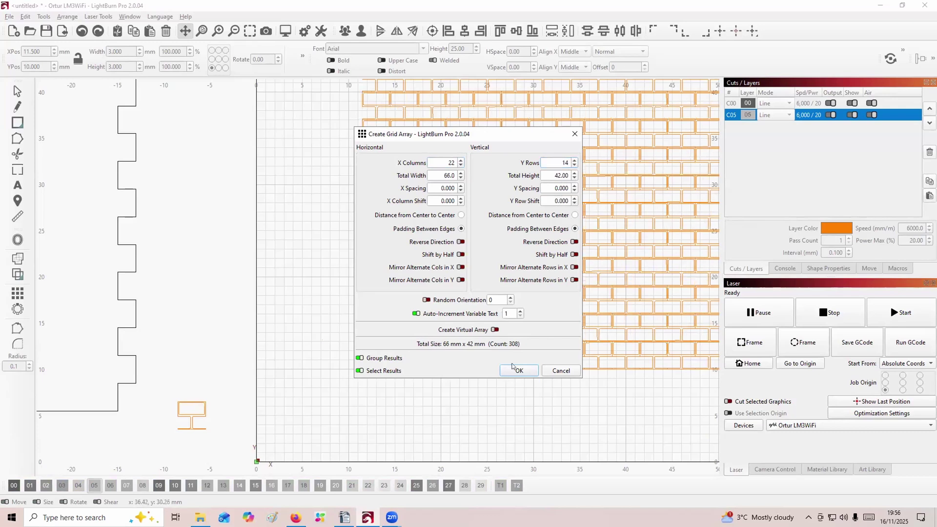
click(514, 369)
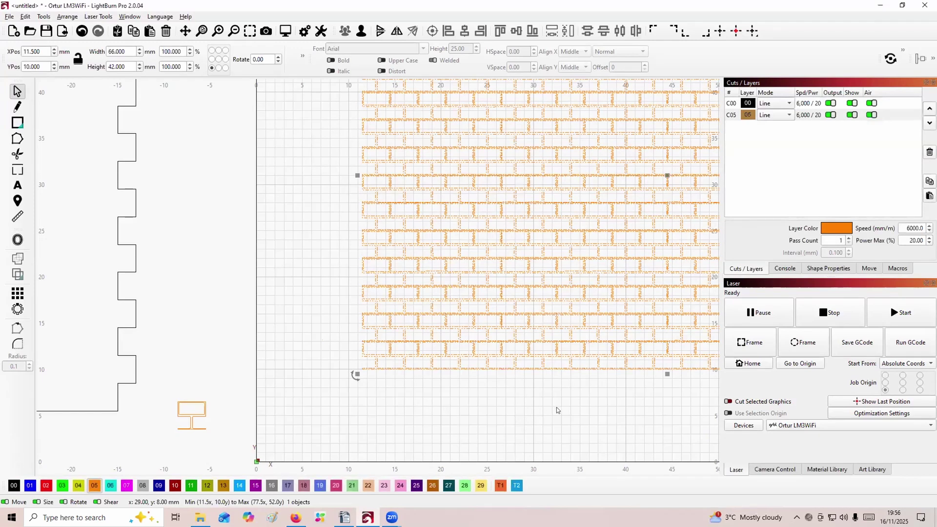
Place a copy of the brick wall between the two front wall outlines, at about X -70 mm, Y 100 mm.
click(561, 400)
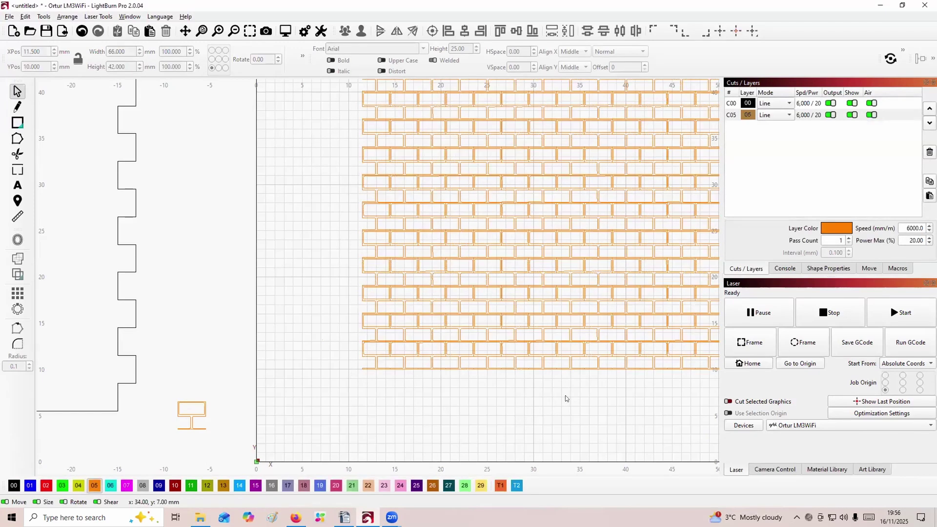
scroll(566, 398, down, 2)
scroll(570, 395, down, 1)
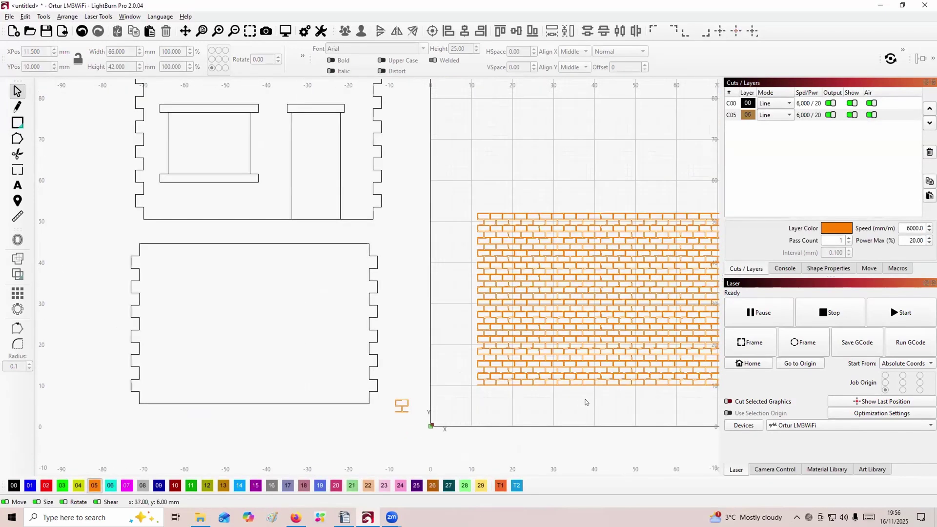
drag(585, 402, 423, 379)
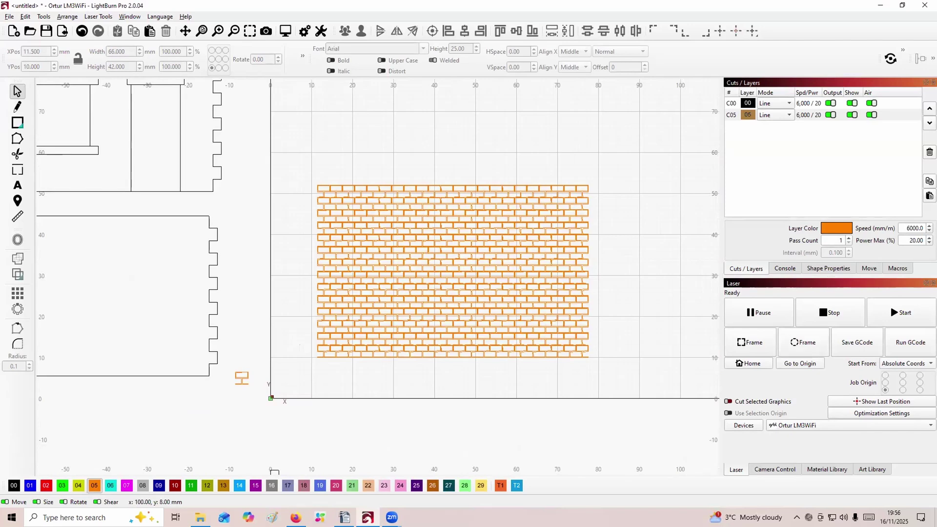
click(447, 268)
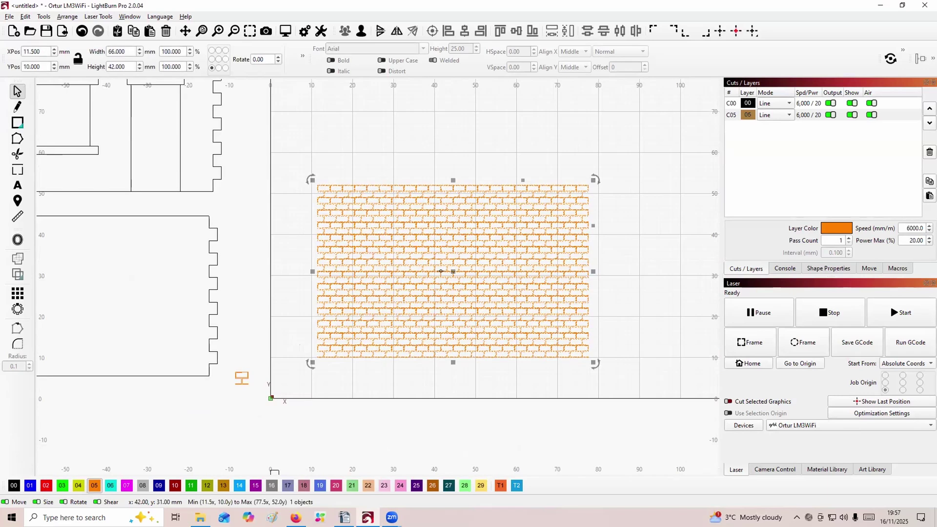
scroll(415, 299, down, 6)
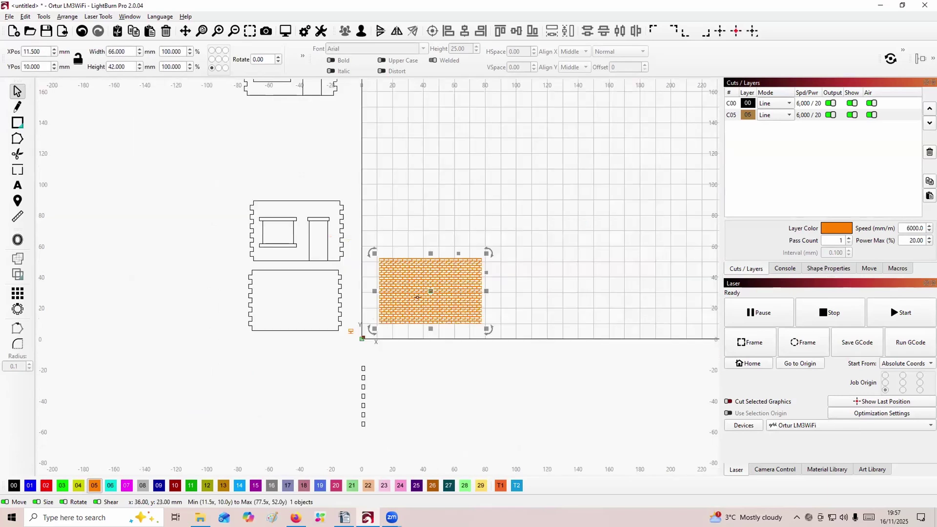
drag(422, 294, 336, 194)
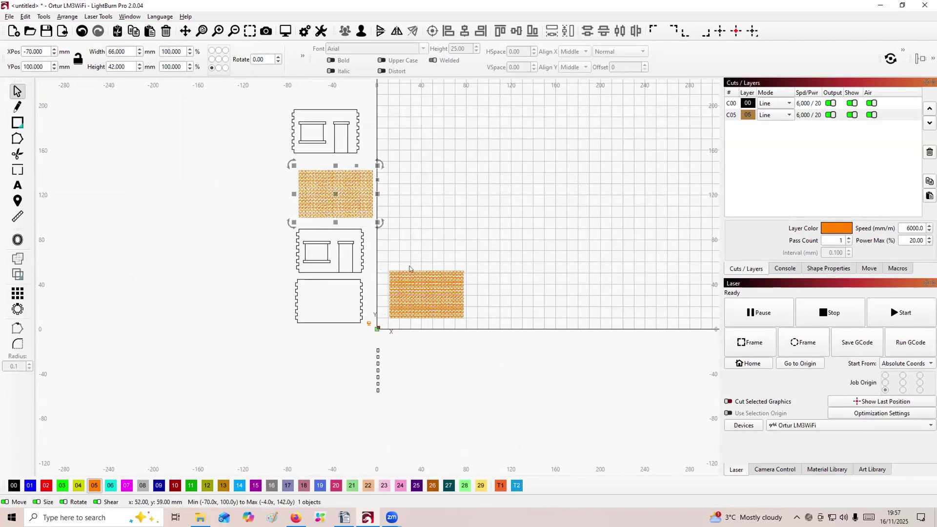
click(423, 249)
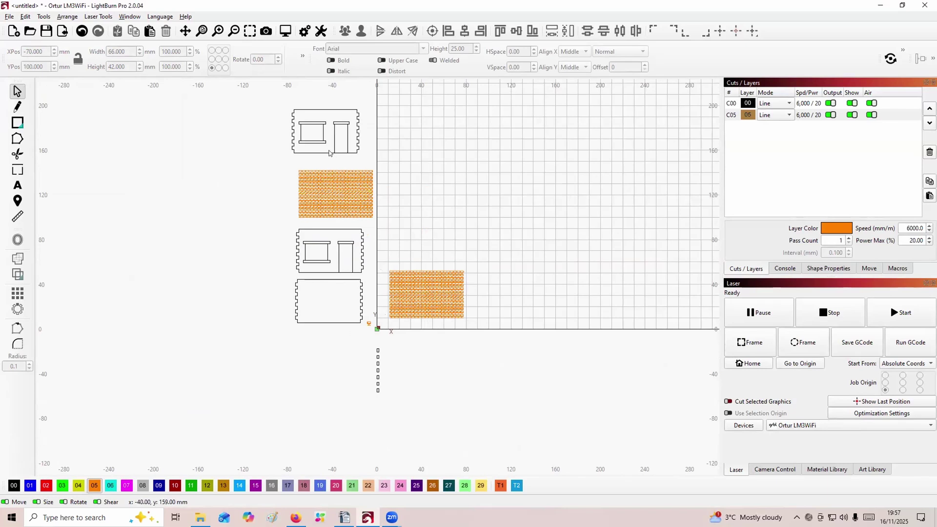
Move the outer outline of the uppermost front wall to X 10 mm, Y 10 mm.
click(324, 153)
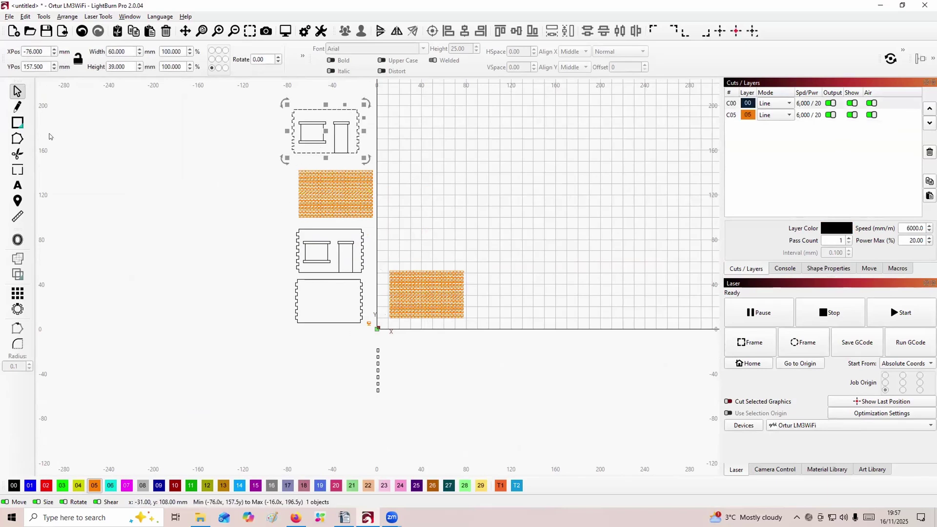
drag(43, 52, 9, 53)
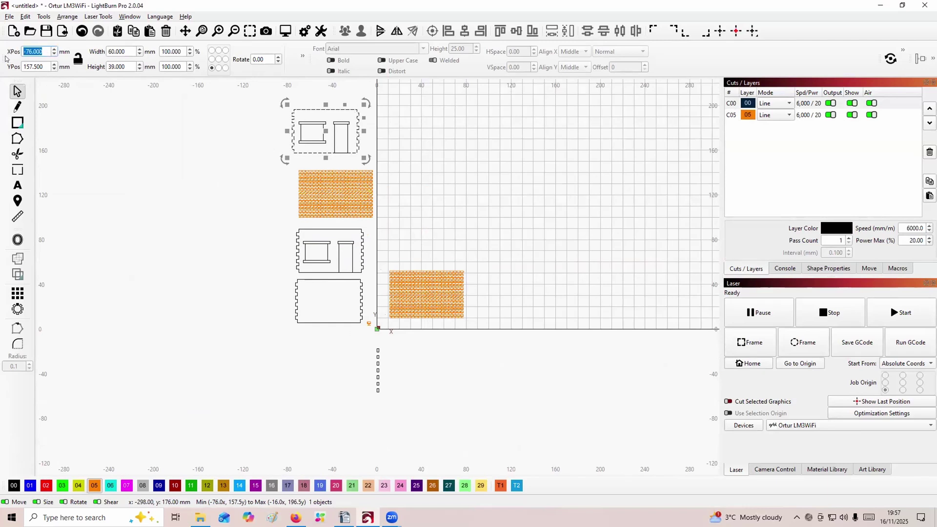
text(10)
drag(43, 67, 13, 68)
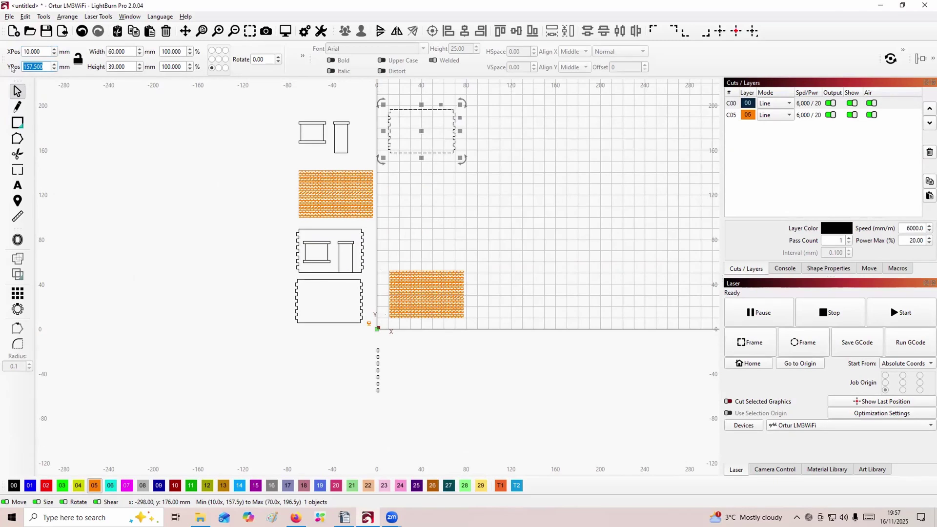
text(10)
key(Return)
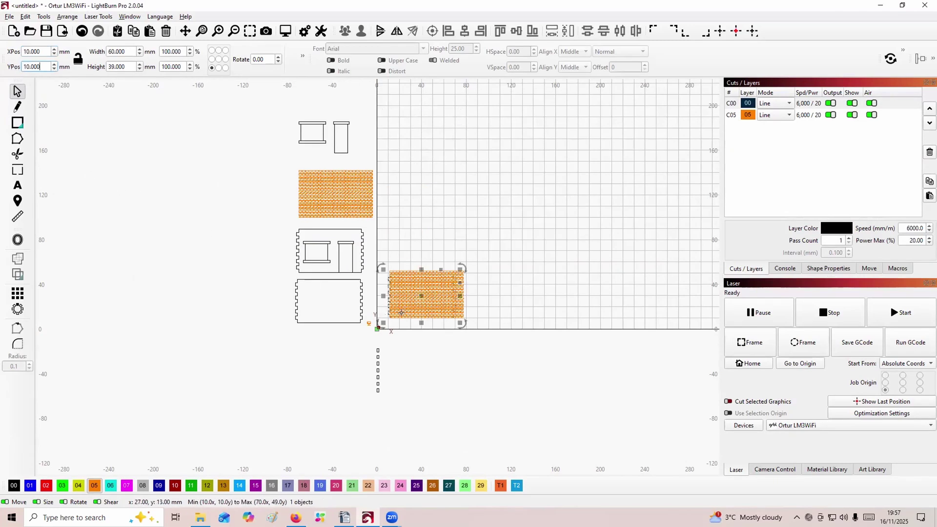
Align the brick wall in the work area with the wall outline by positioning it at X 10 mm, Y 10 mm.
scroll(408, 322, up, 3)
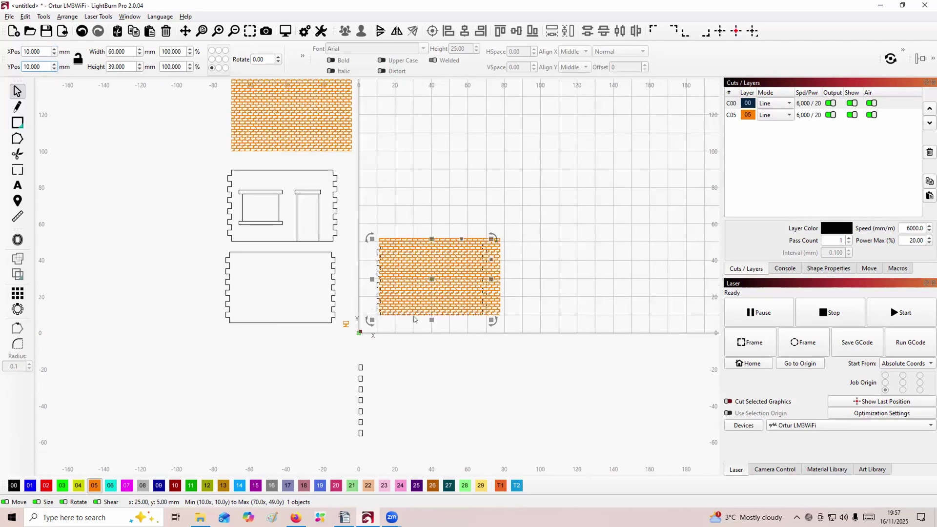
scroll(412, 321, up, 1)
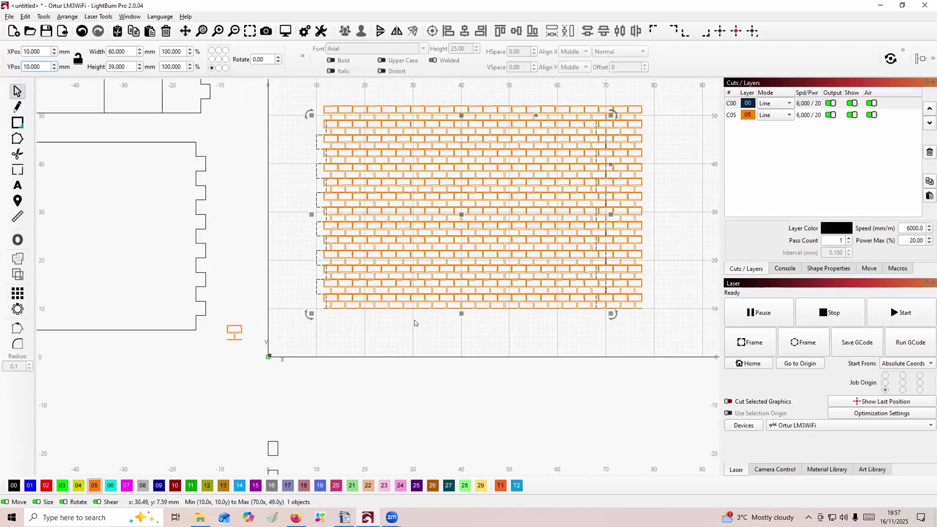
click(623, 242)
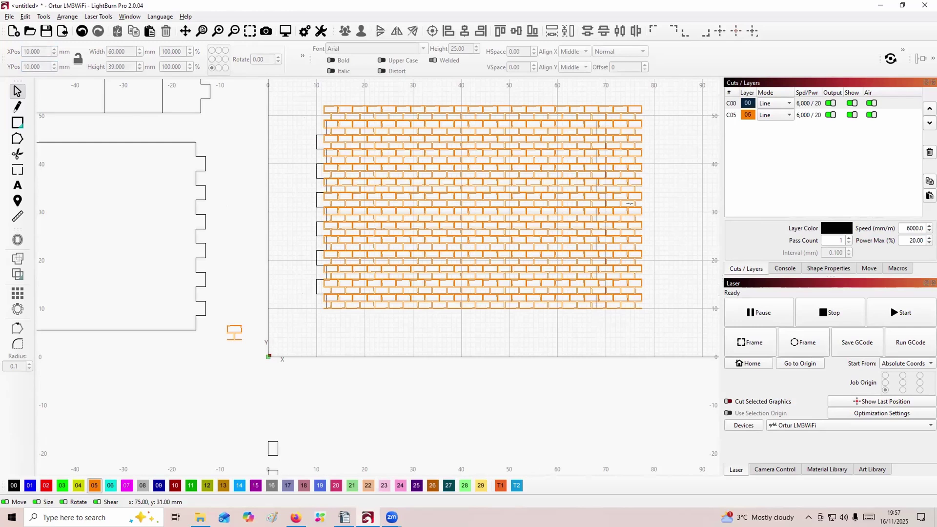
click(629, 203)
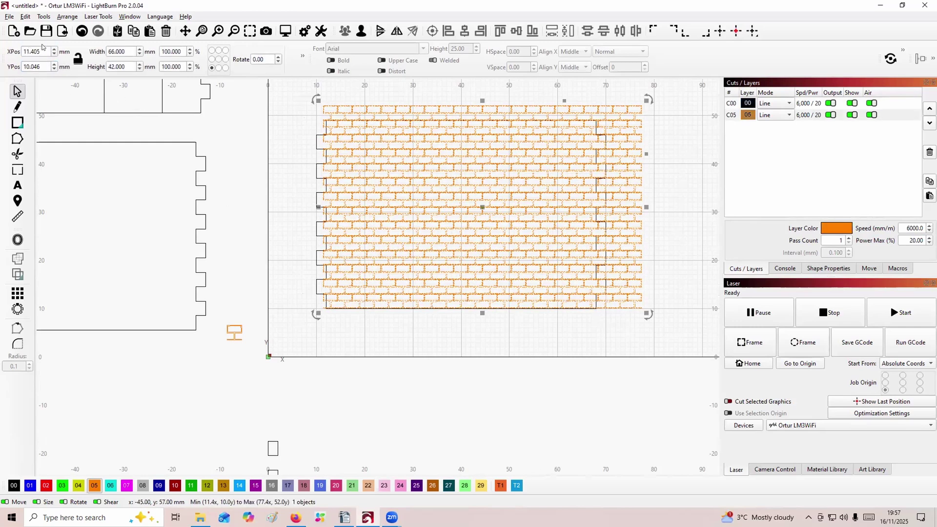
drag(43, 51, 10, 53)
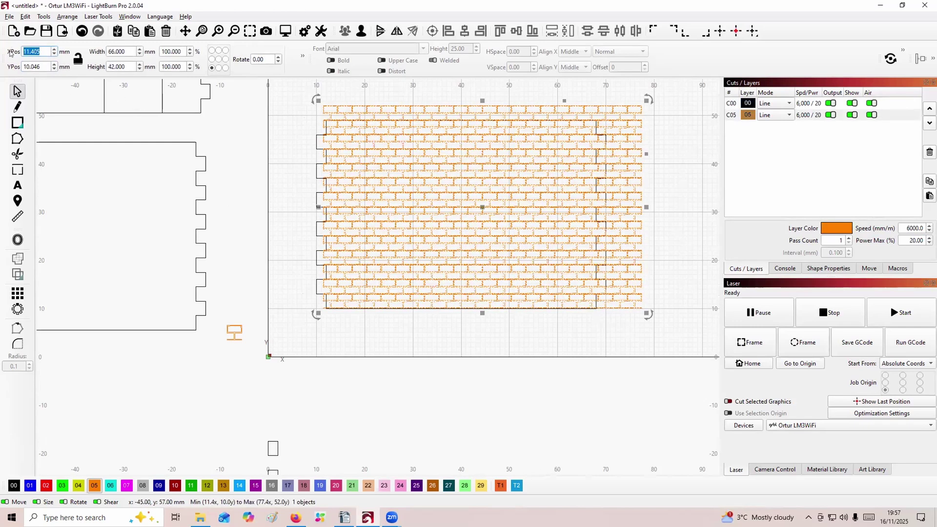
text(10)
drag(41, 68, 1, 70)
text(1)
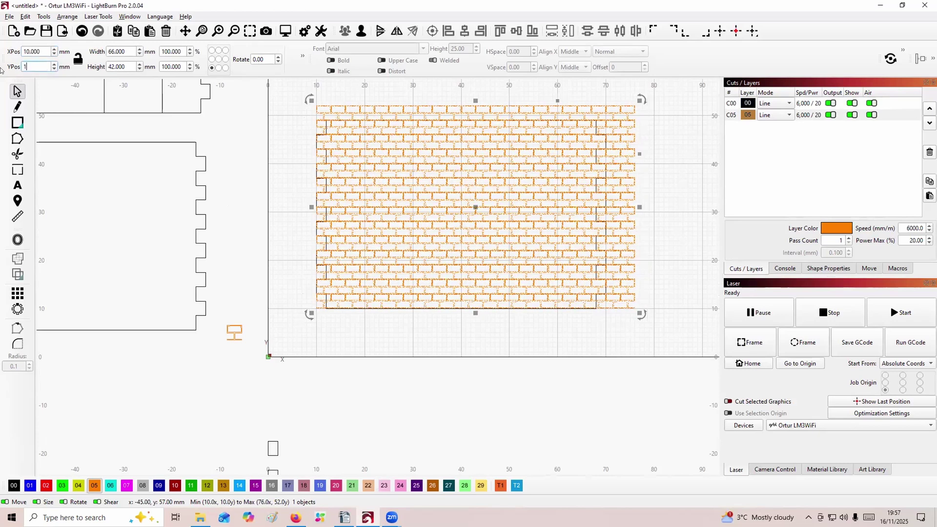
text(0)
key(Return)
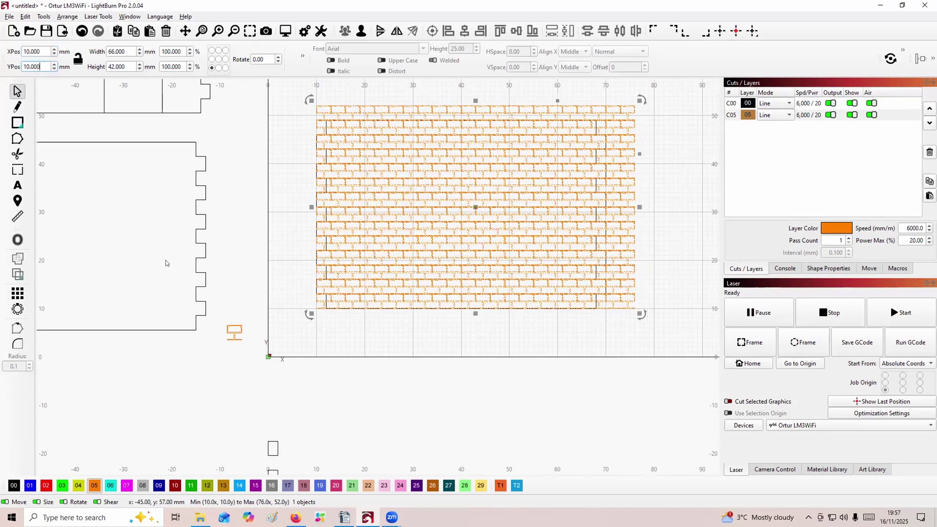
Trim the brick wall to the toothed wall outline with a Boolean Assistant intersection of the two shapes.
click(360, 333)
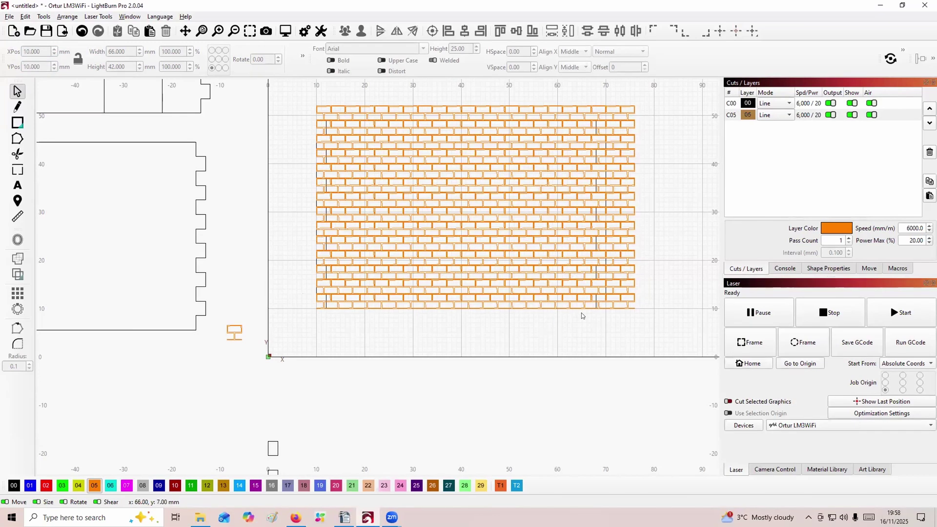
drag(672, 265, 465, 336)
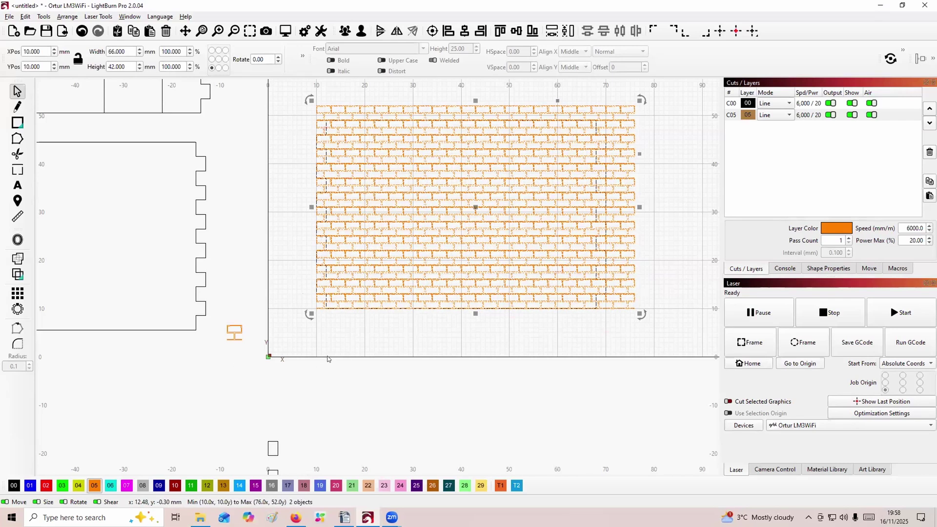
key(ctrl+b)
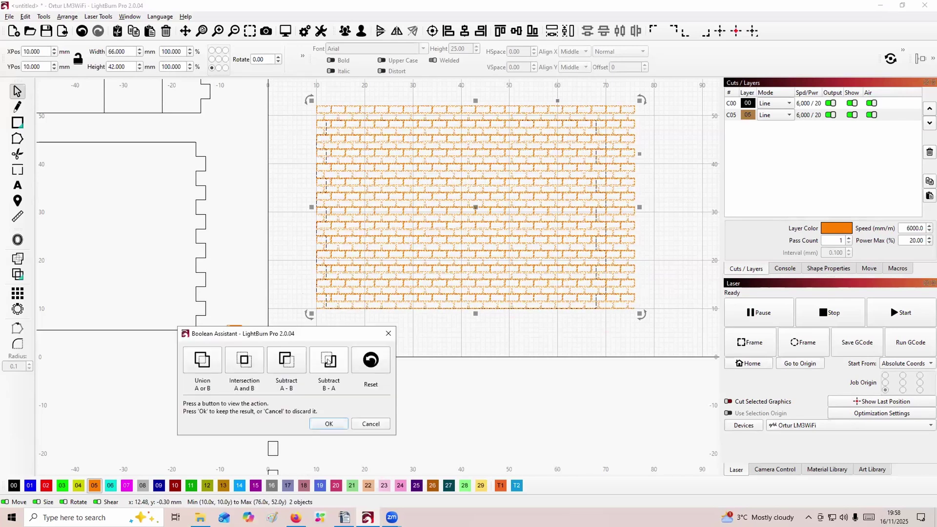
click(364, 425)
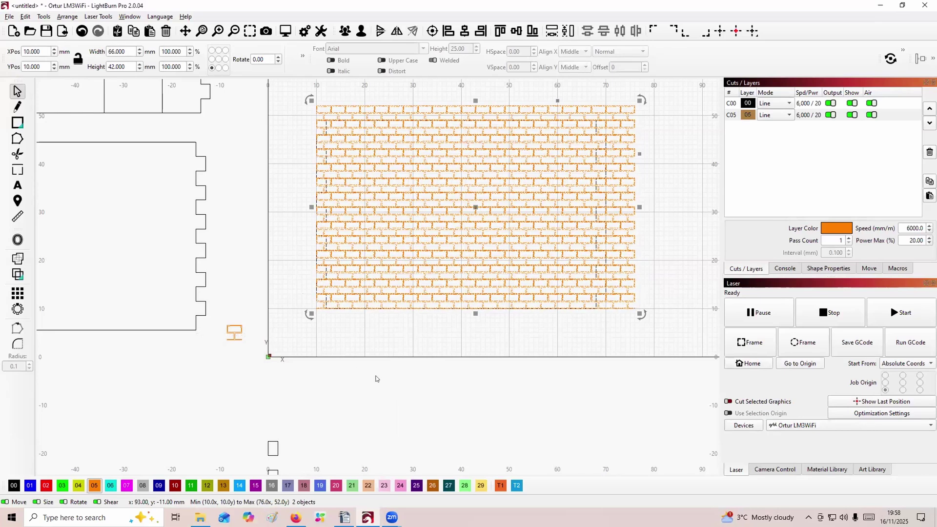
key(alt+b)
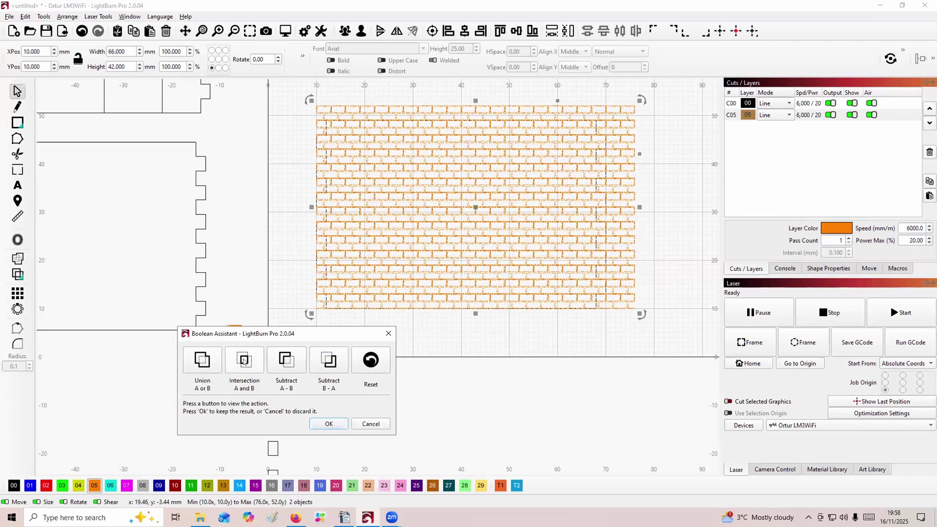
click(245, 359)
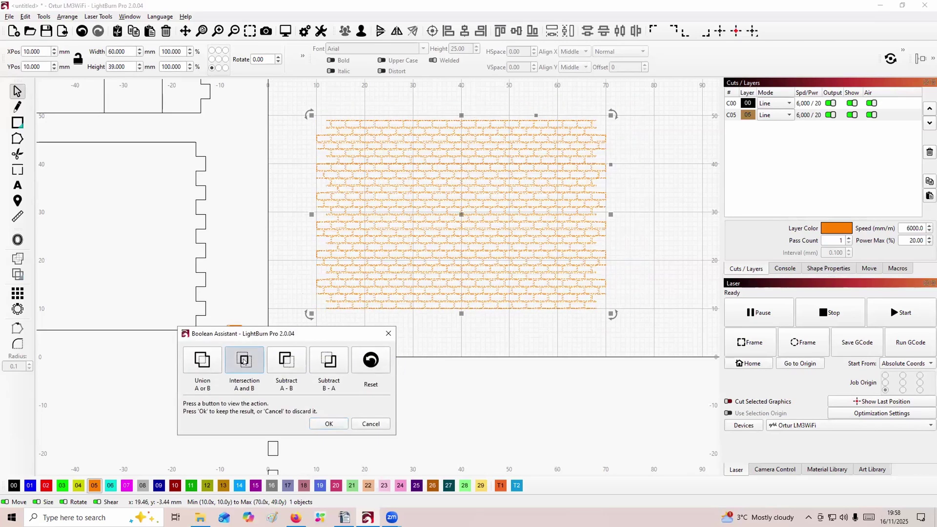
click(332, 425)
click(500, 338)
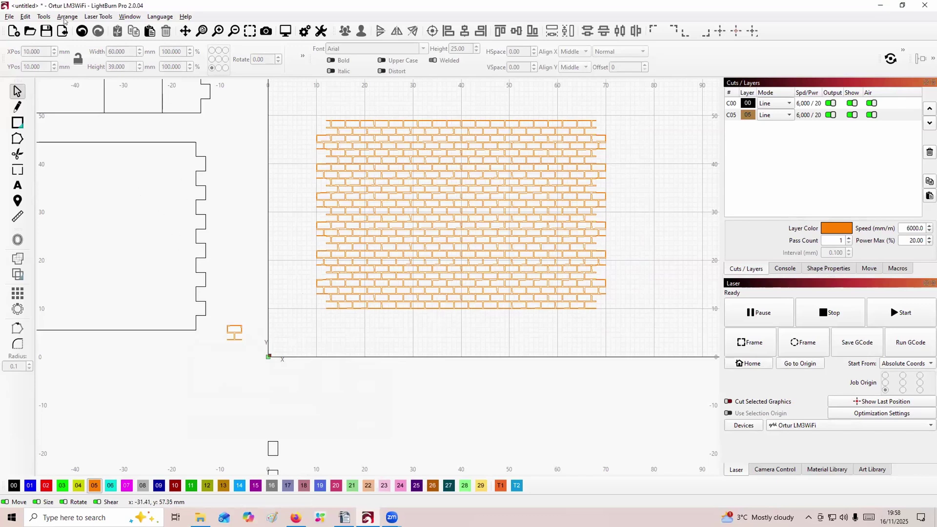
Undo the Boolean intersection of the brick wall and the wall outline, and clear the selection.
click(25, 16)
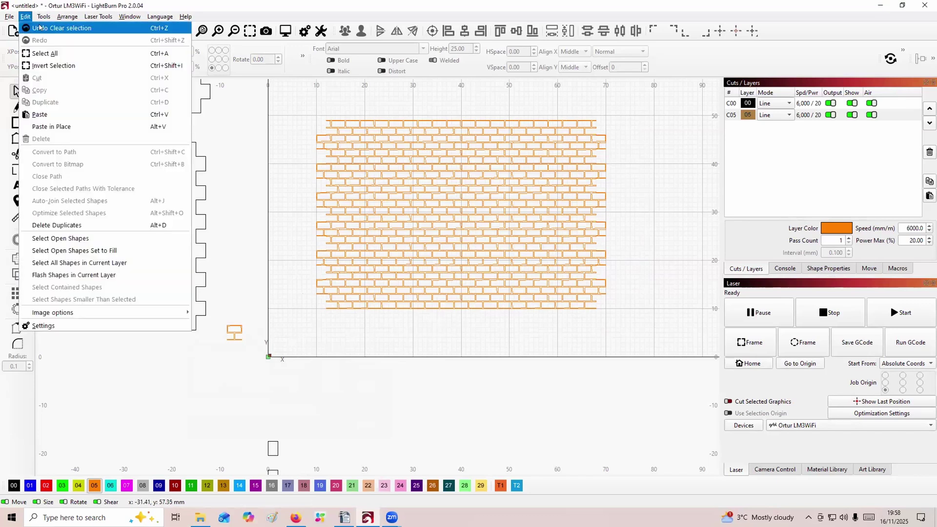
click(39, 27)
click(25, 16)
click(32, 28)
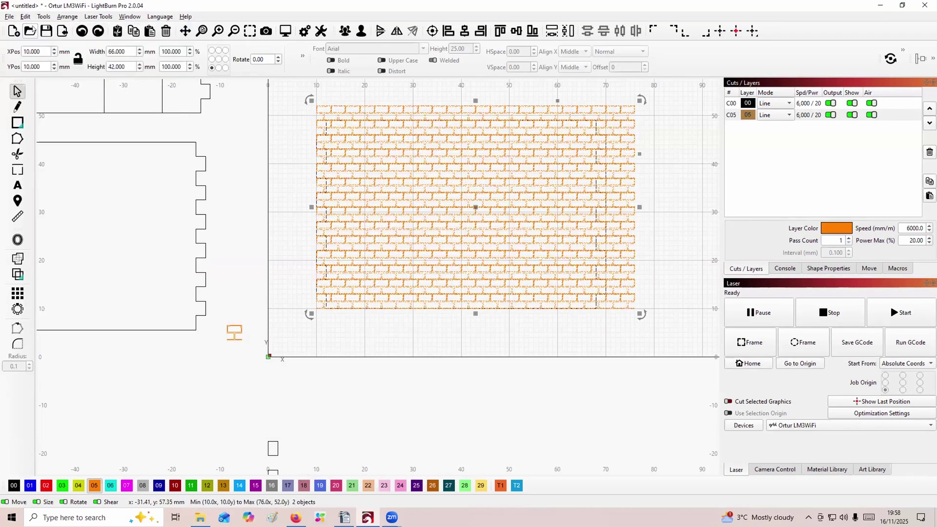
click(429, 354)
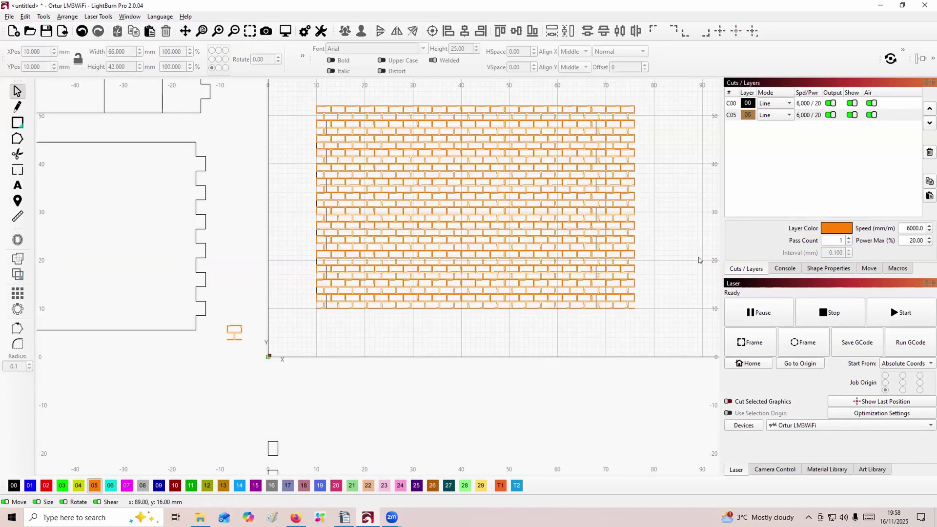
Preview the intersection of the brick wall and wall outline in the Boolean Assistant, and discard it.
drag(677, 243, 362, 340)
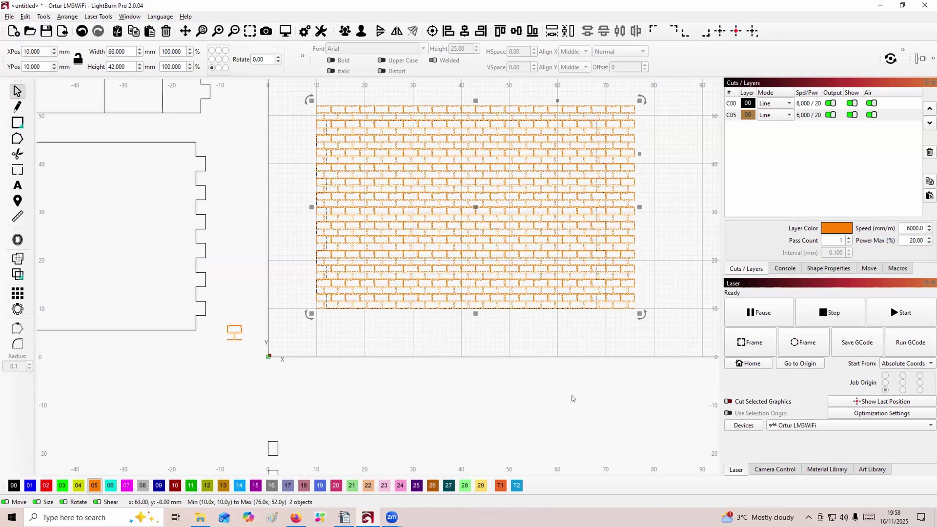
key(alt+b)
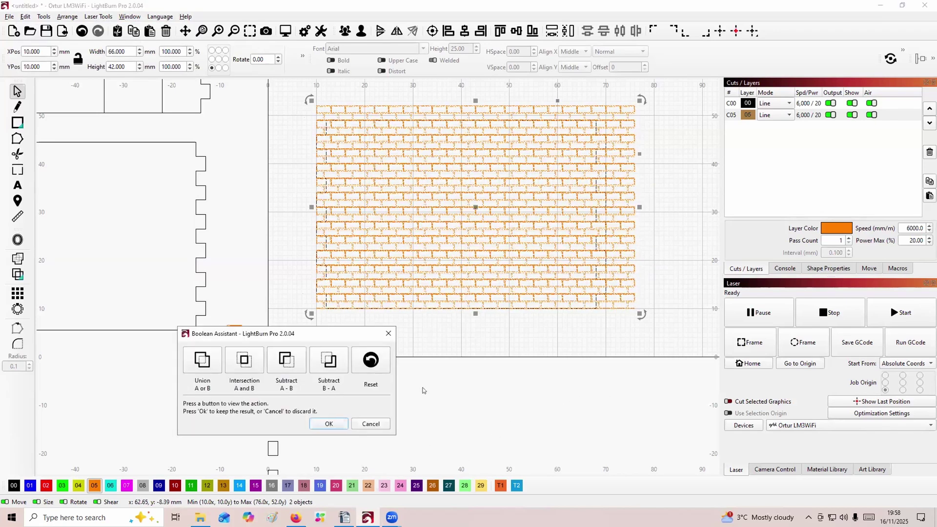
click(243, 362)
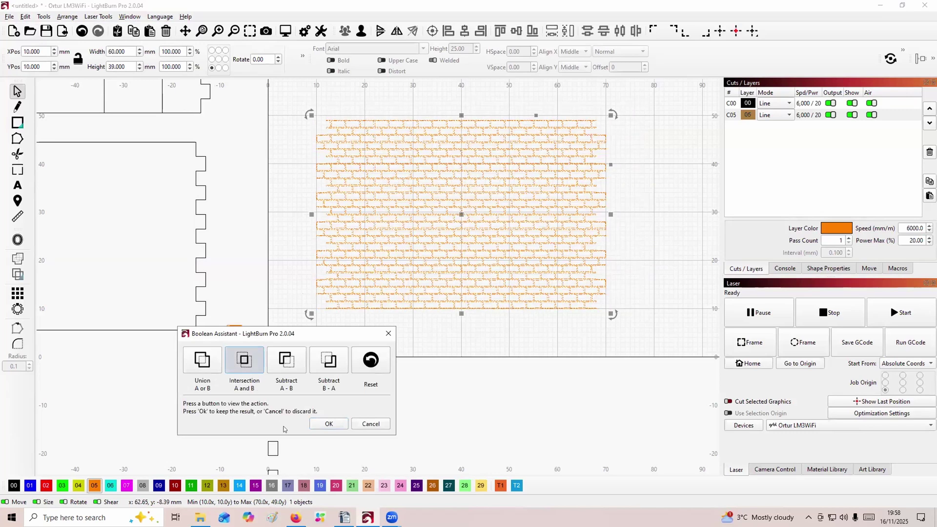
click(370, 424)
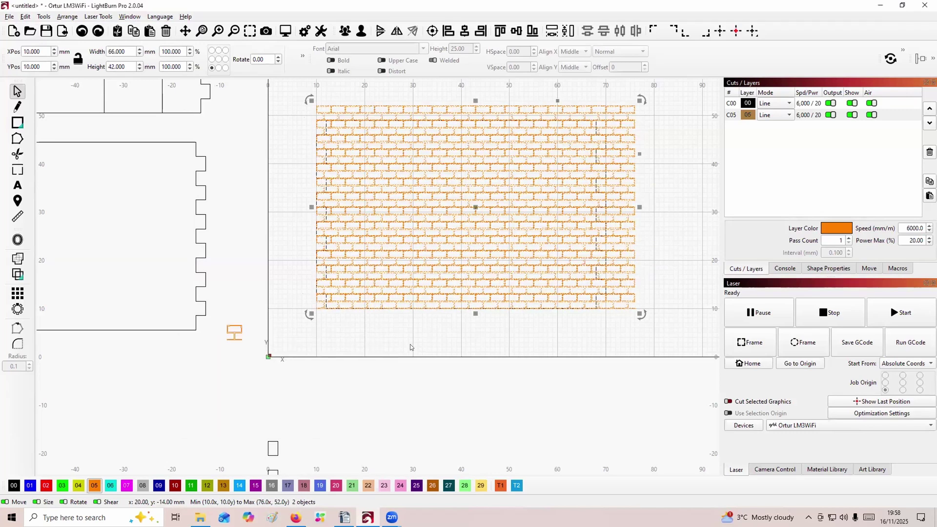
click(425, 352)
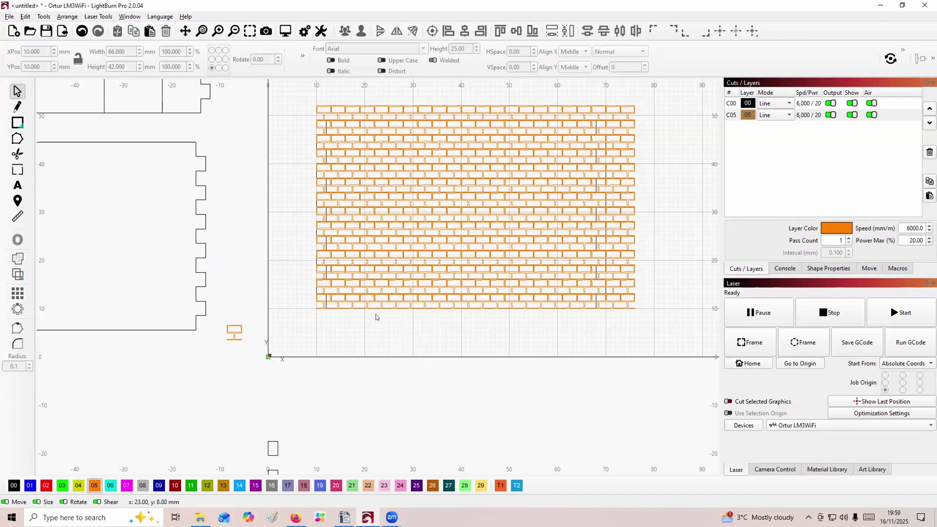
Move the brick wall to about X 7, Y -37 mm and the empty toothed outline aside to about X -247, Y 61.5 mm.
click(412, 155)
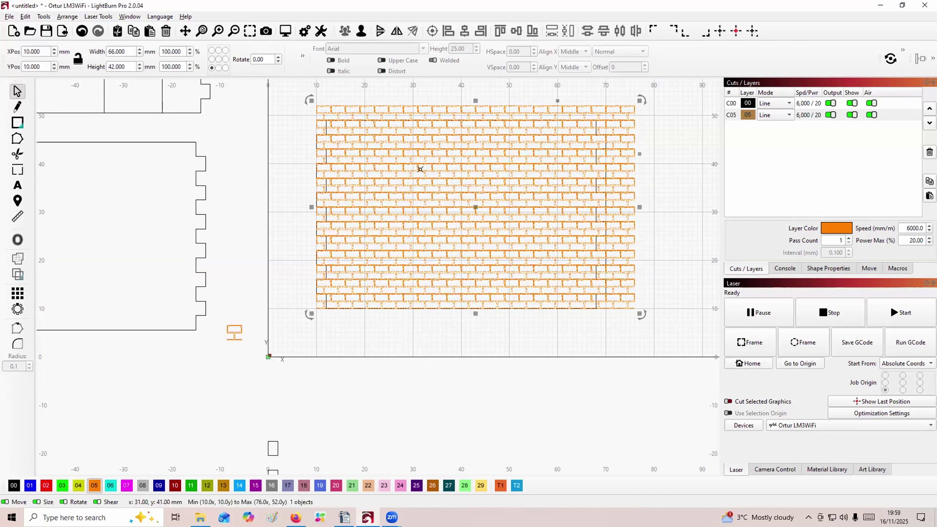
drag(474, 207, 459, 424)
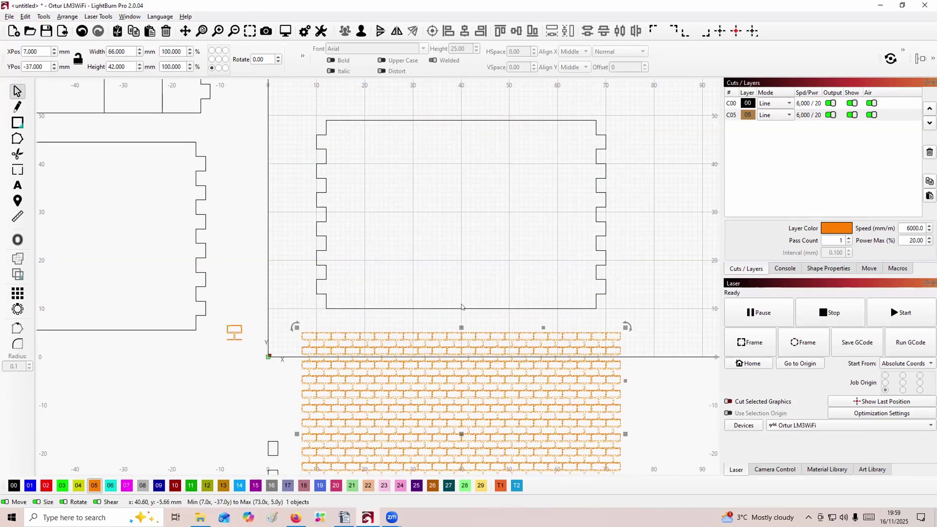
click(450, 306)
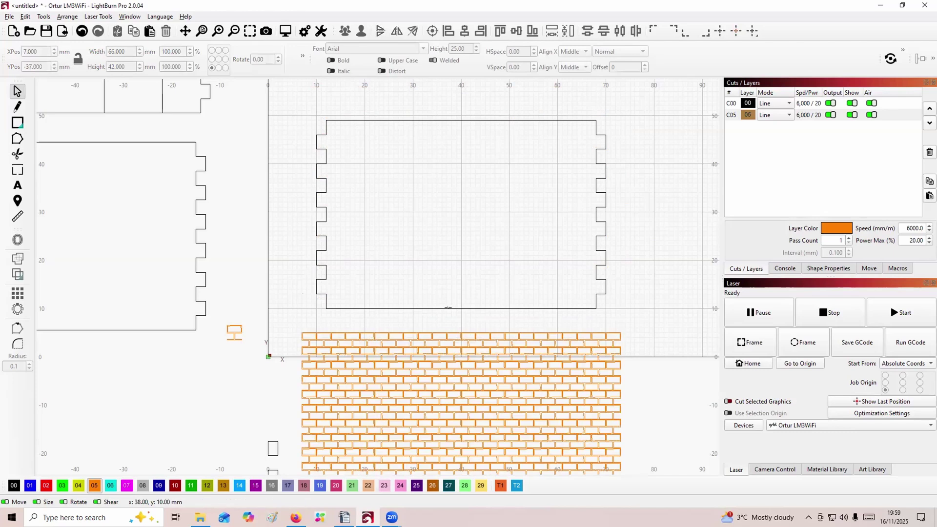
click(444, 307)
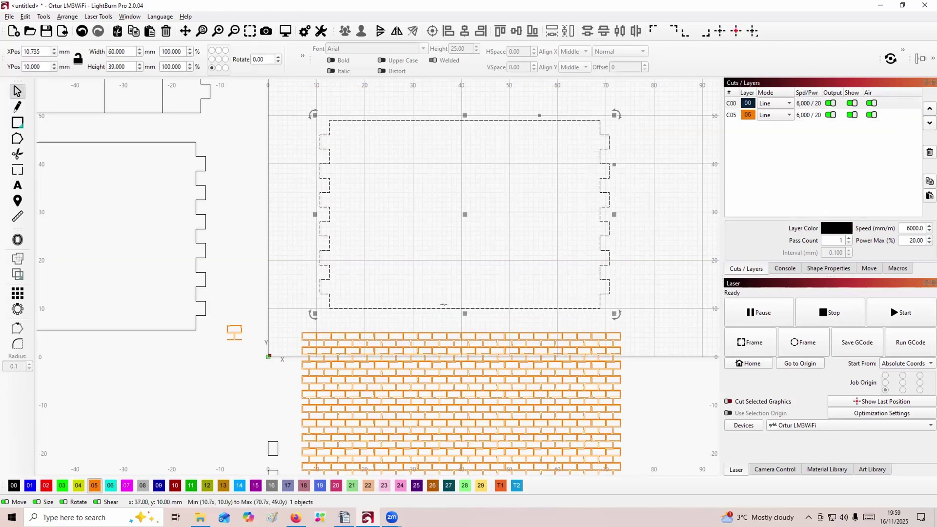
scroll(415, 278, down, 4)
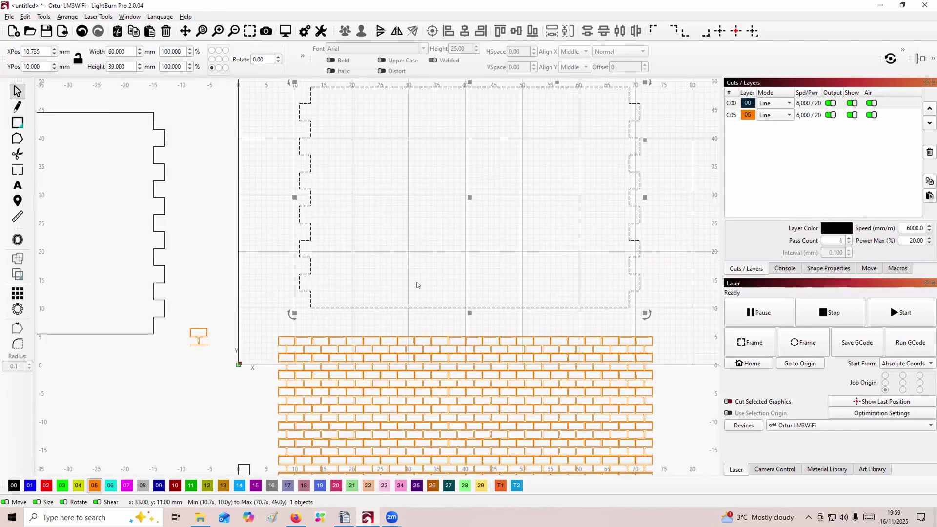
scroll(398, 249, down, 2)
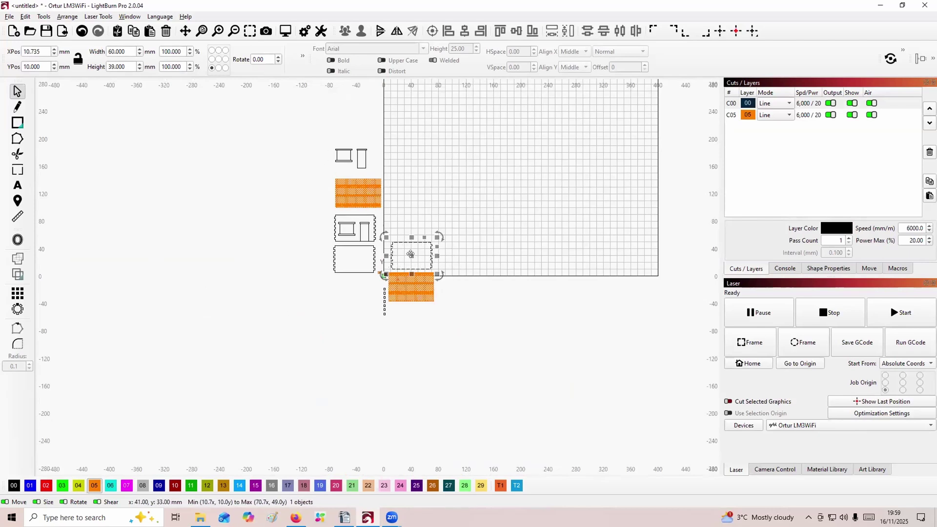
drag(411, 255, 235, 220)
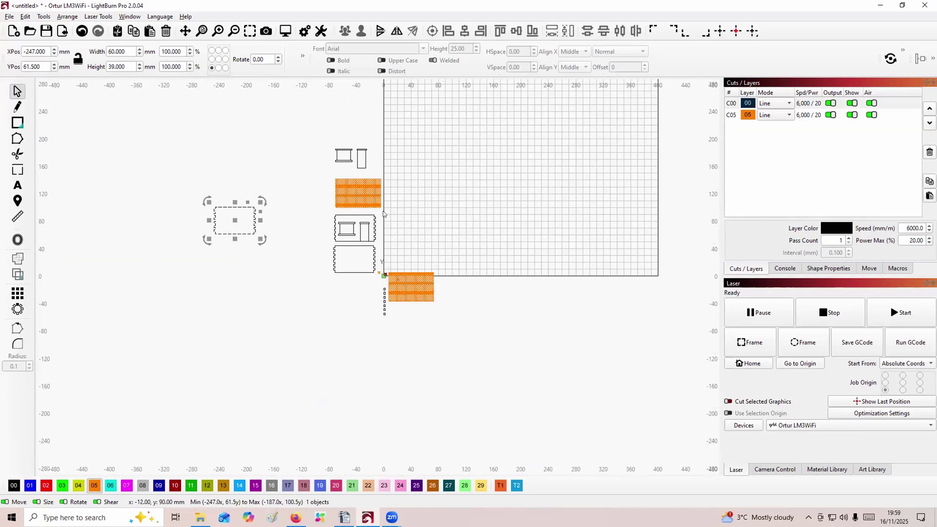
Group the remaining complete front wall outline with its window and door shapes.
drag(344, 236, 328, 249)
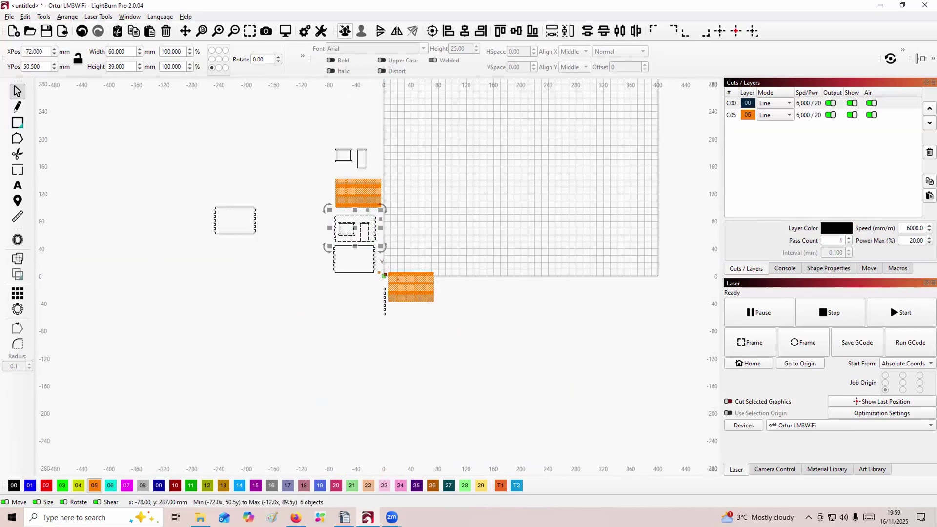
key(ctrl+g)
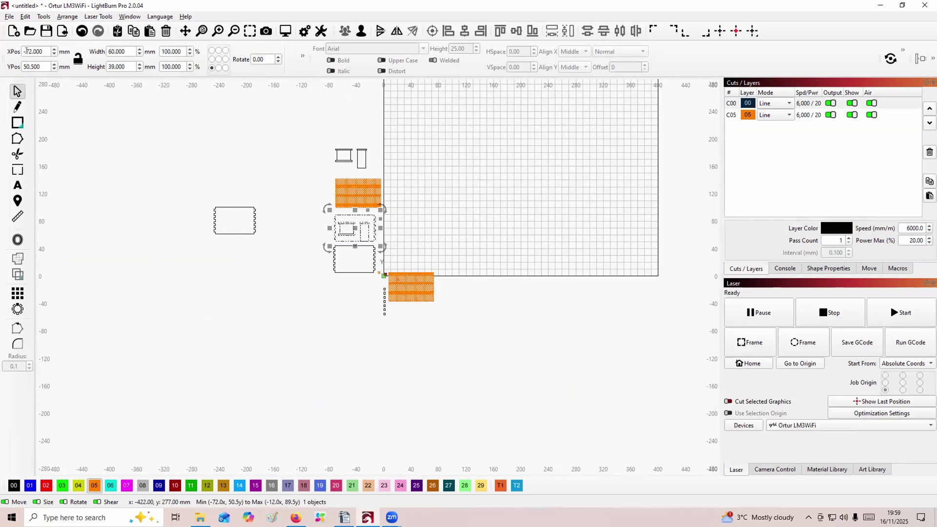
Position the grouped front wall outline with its window and door at X 10, Y 10 mm.
drag(44, 49, 11, 52)
text(10)
key(Tab)
text(10)
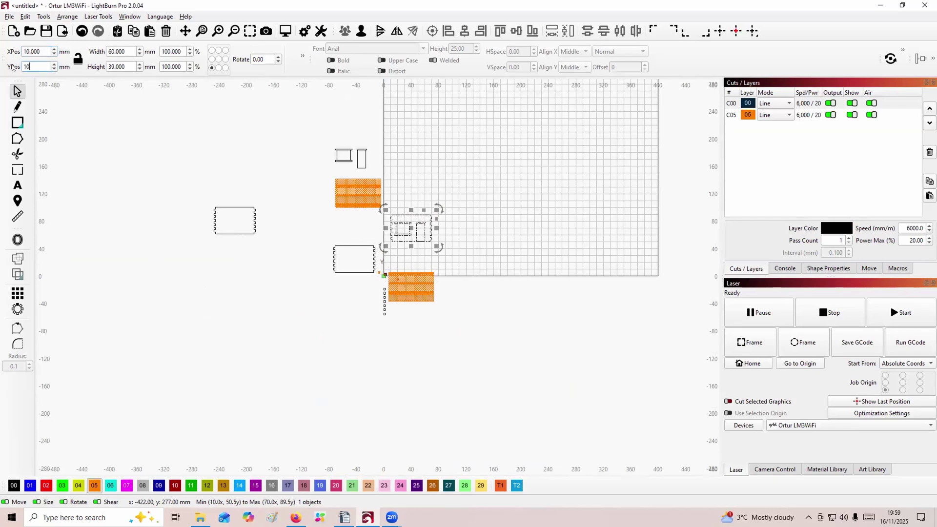
key(Return)
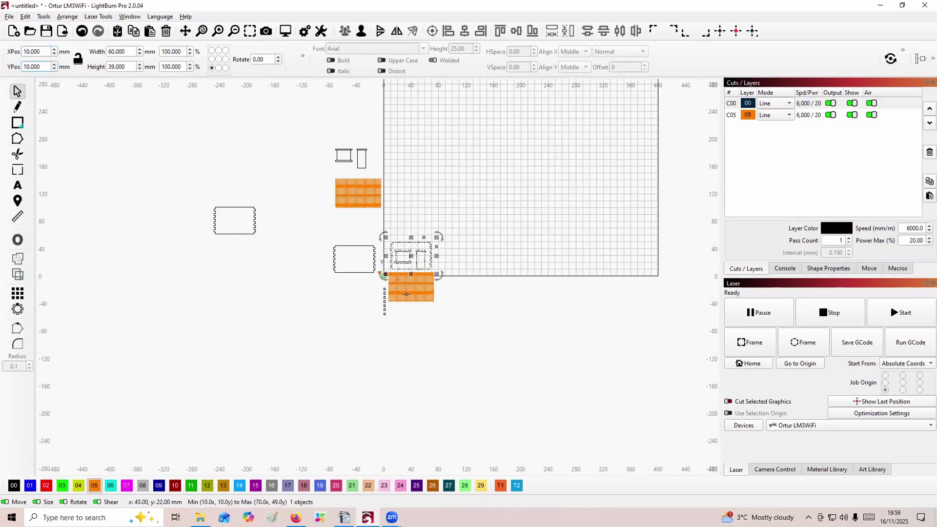
Position the brick wall pattern below the origin at X 10, Y 10 mm so it overlays the front wall outline, and clear the selection.
click(410, 292)
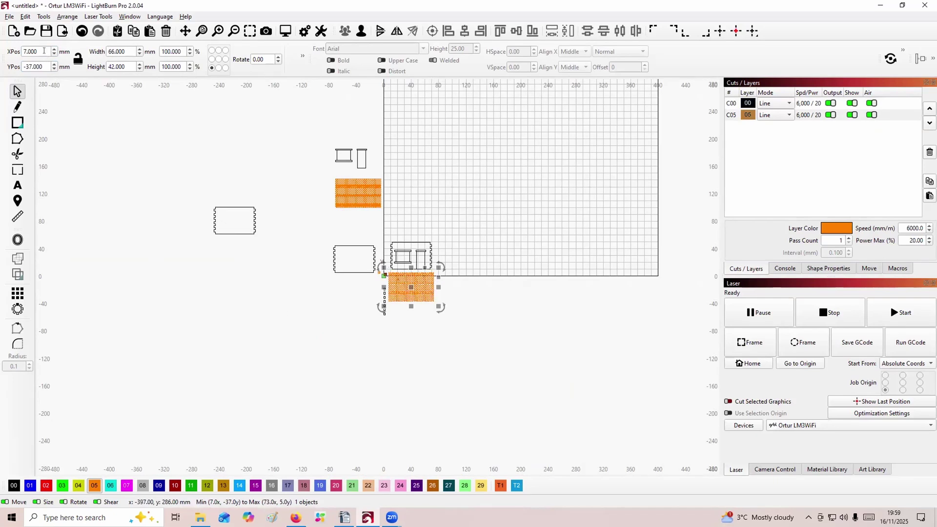
double_click(27, 52)
text(10)
key(Tab)
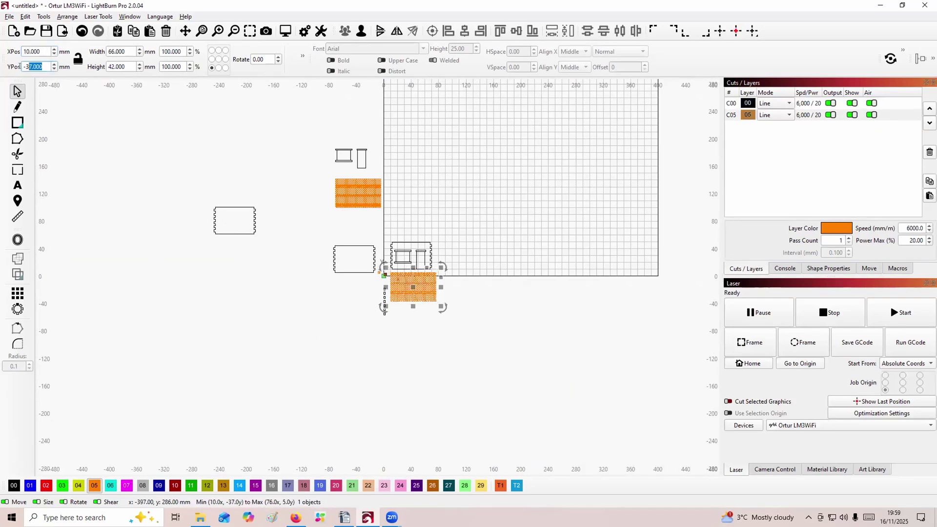
text(10)
key(Return)
click(403, 299)
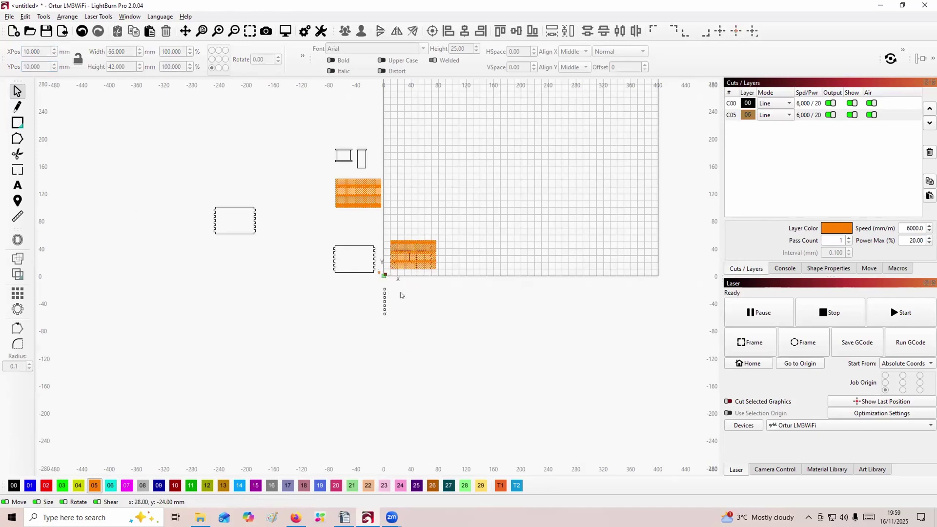
Trim the brick pattern to the front wall and its openings with a Boolean intersection of the two overlapping objects, keeping the result.
scroll(405, 249, up, 6)
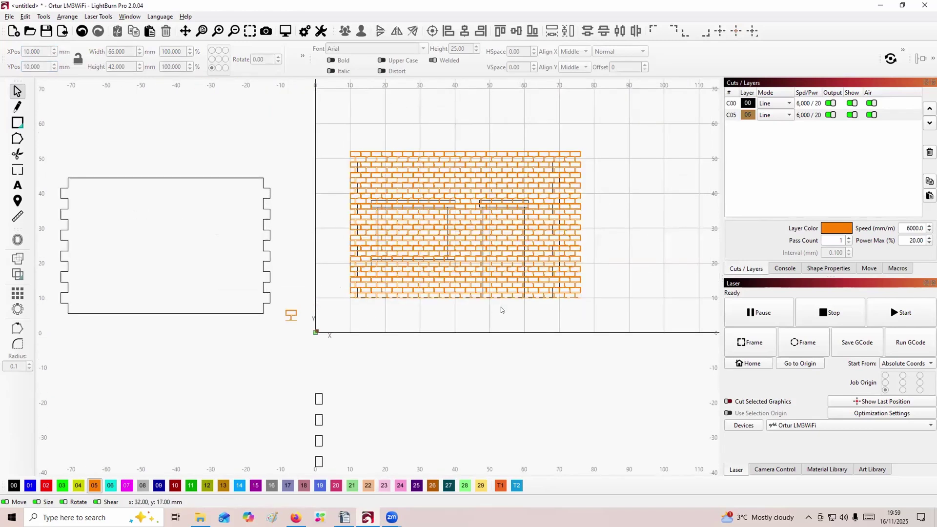
drag(593, 266, 442, 326)
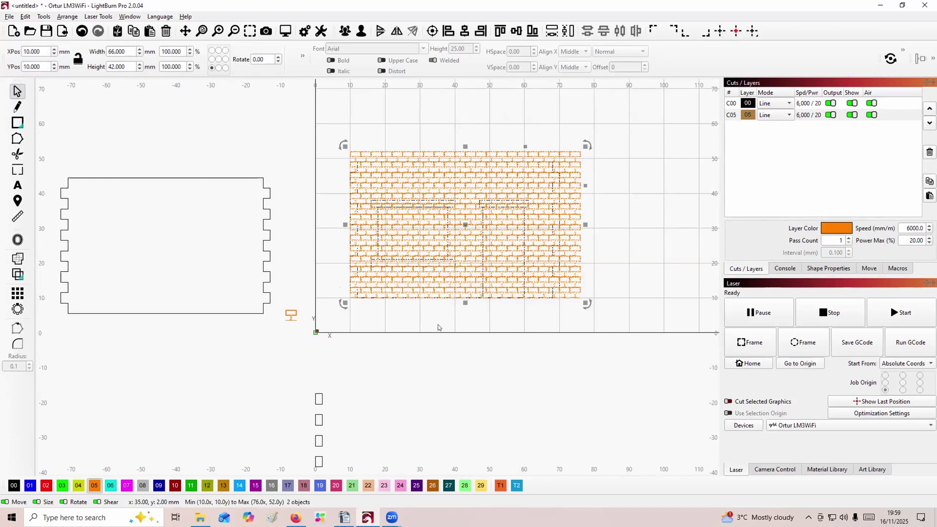
key(ctrl+b)
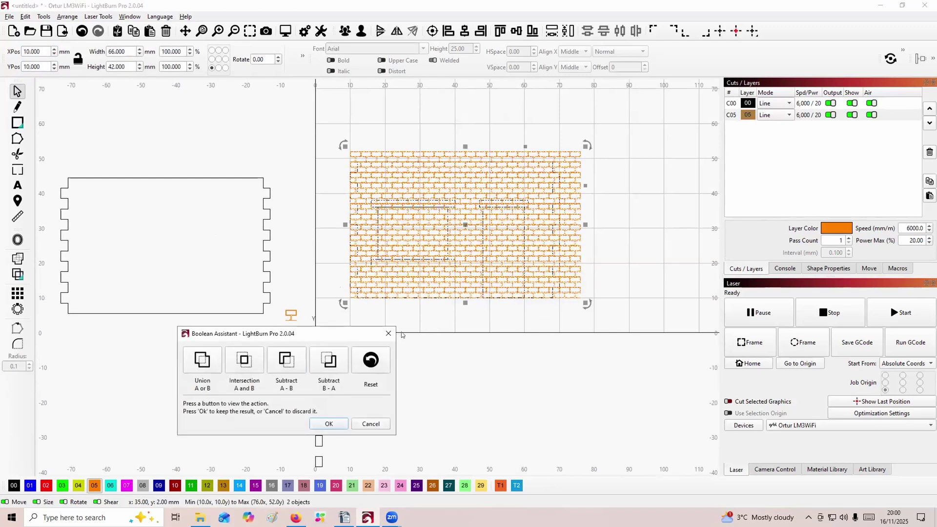
click(243, 361)
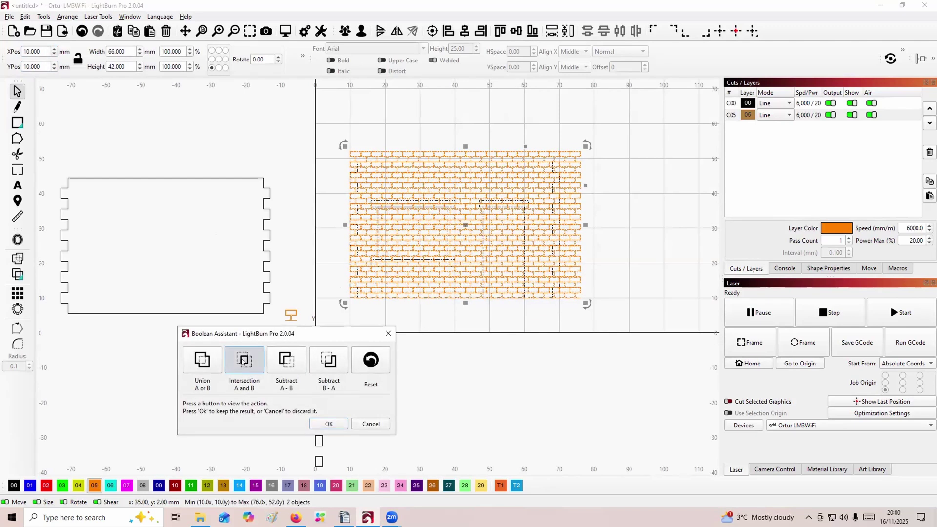
click(329, 424)
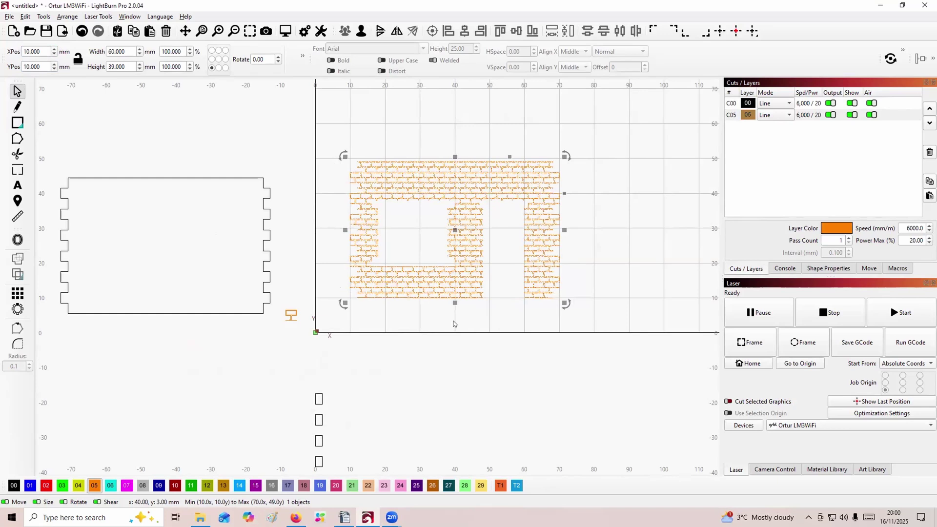
Set the mode of the orange brick layer C05 to Fill.
scroll(454, 323, up, 1)
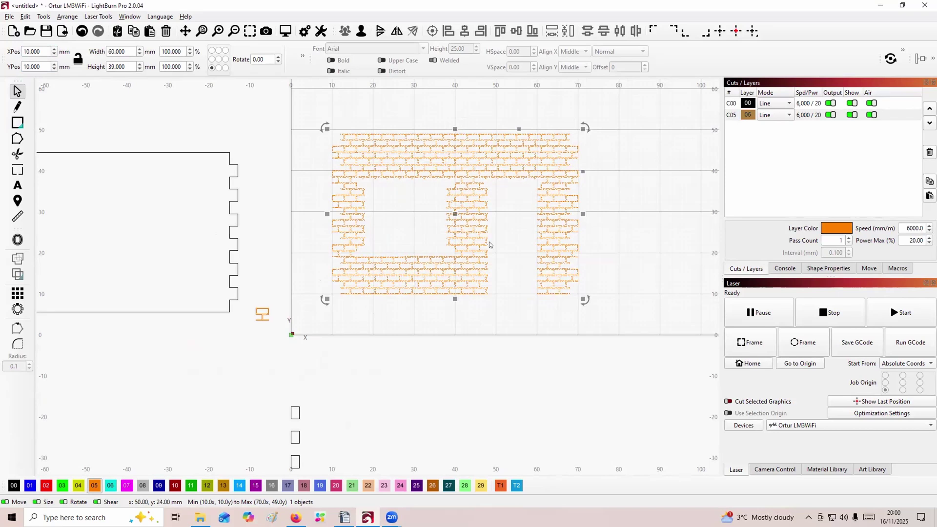
scroll(491, 246, down, 1)
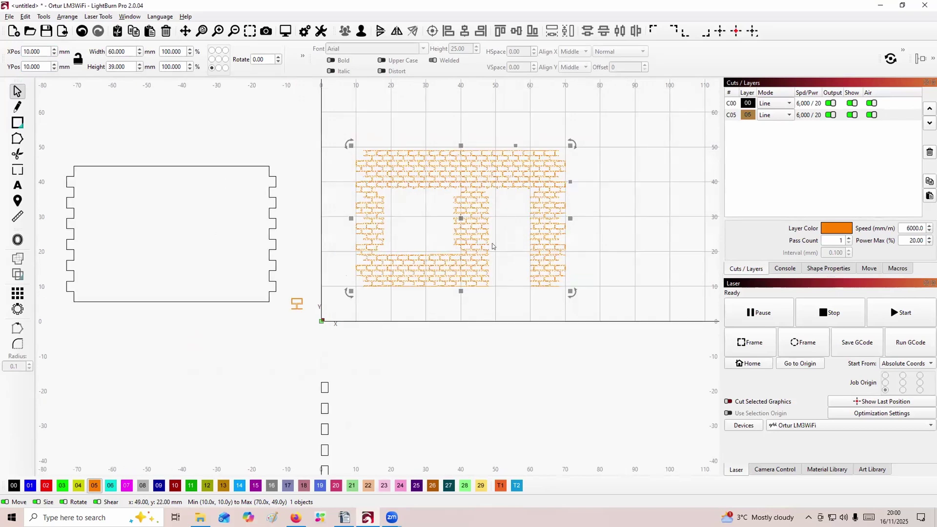
scroll(505, 229, up, 1)
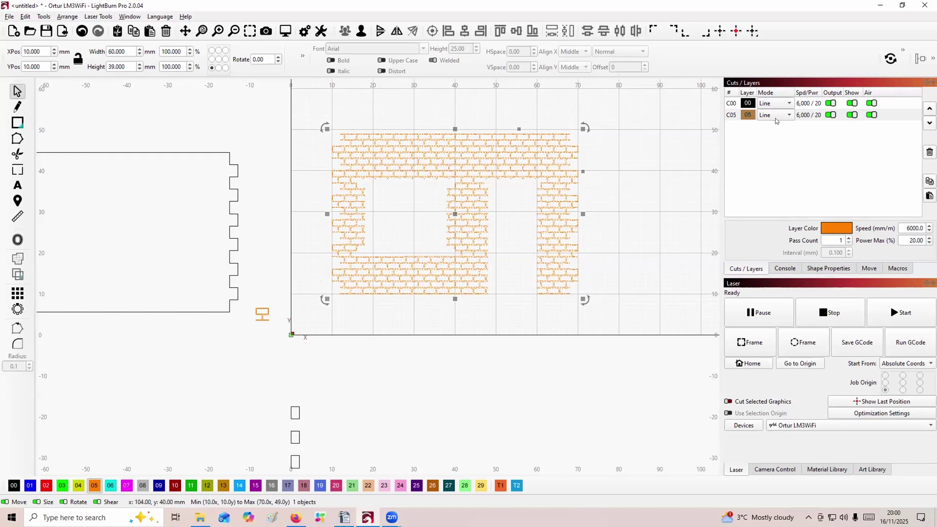
click(790, 114)
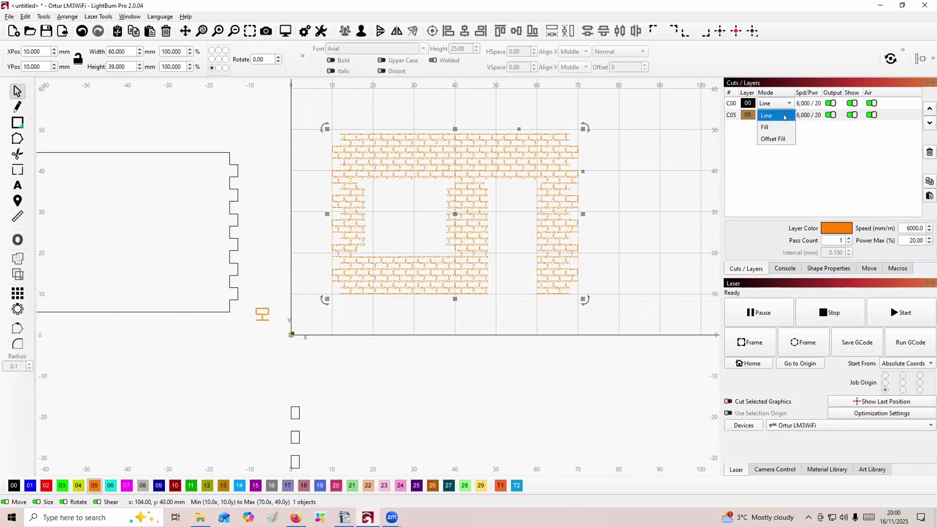
click(765, 127)
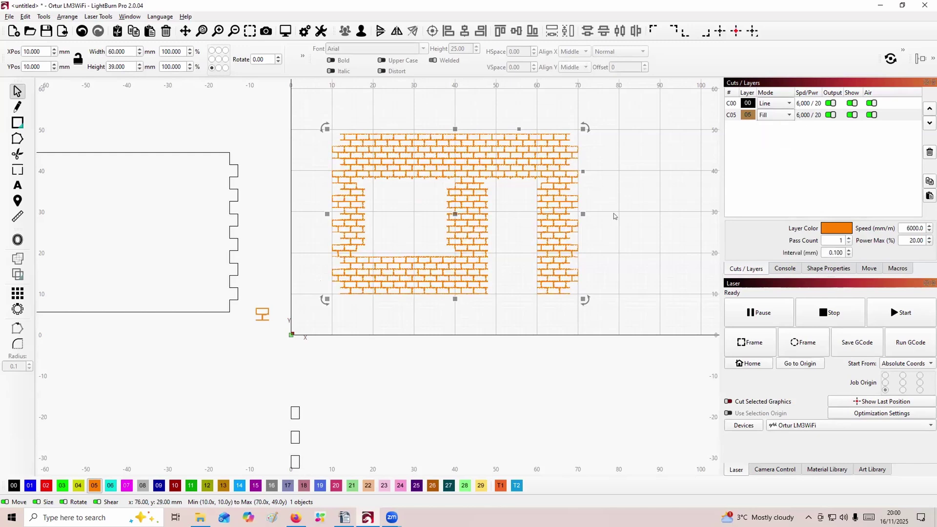
Clear the selection and examine the filled mortar lines around the window and door openings up close.
click(524, 216)
scroll(446, 206, up, 3)
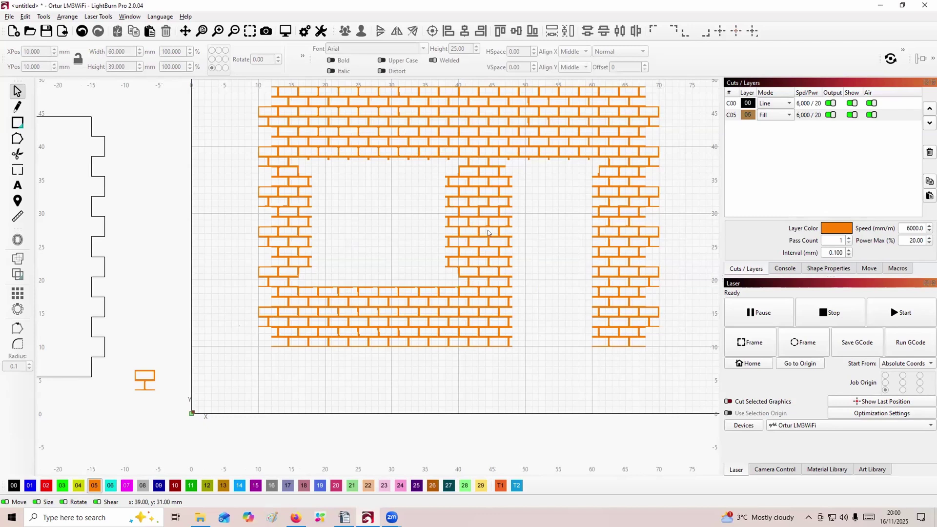
scroll(444, 210, up, 3)
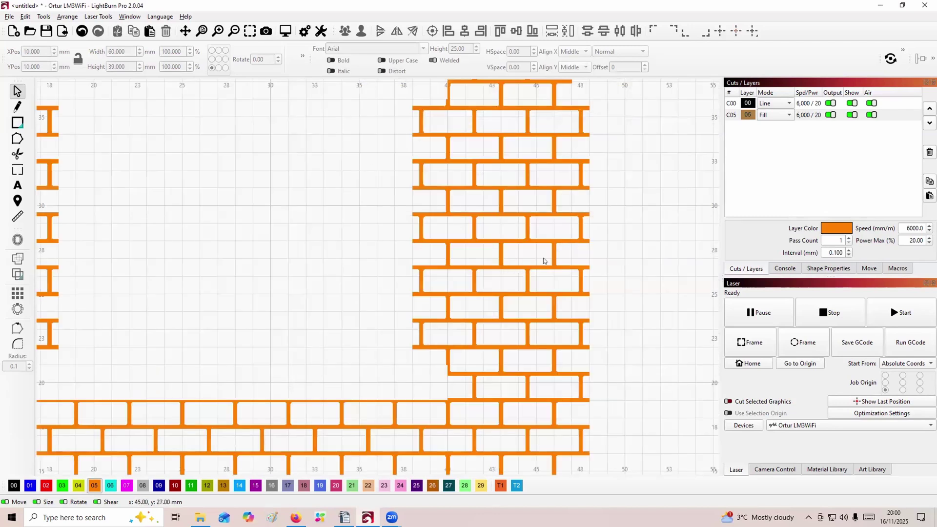
scroll(544, 257, down, 3)
scroll(538, 262, down, 3)
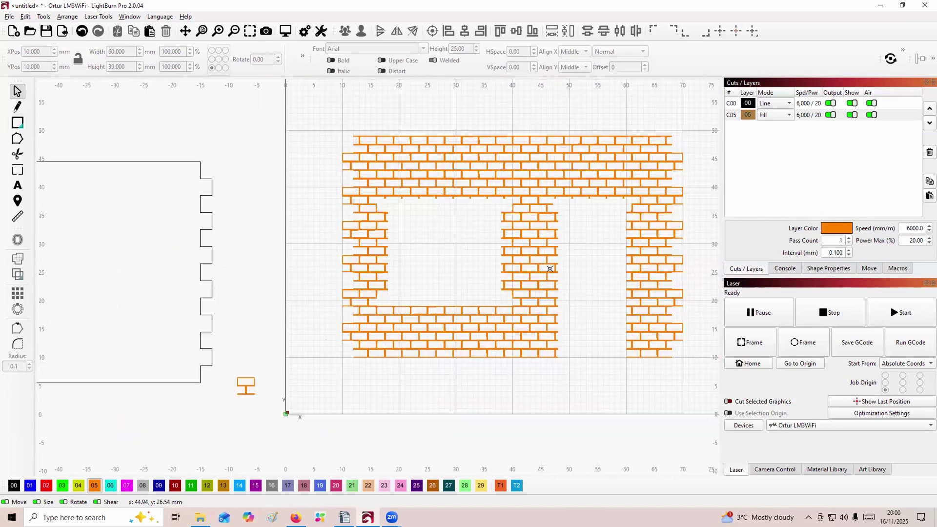
scroll(576, 261, down, 2)
scroll(576, 262, down, 2)
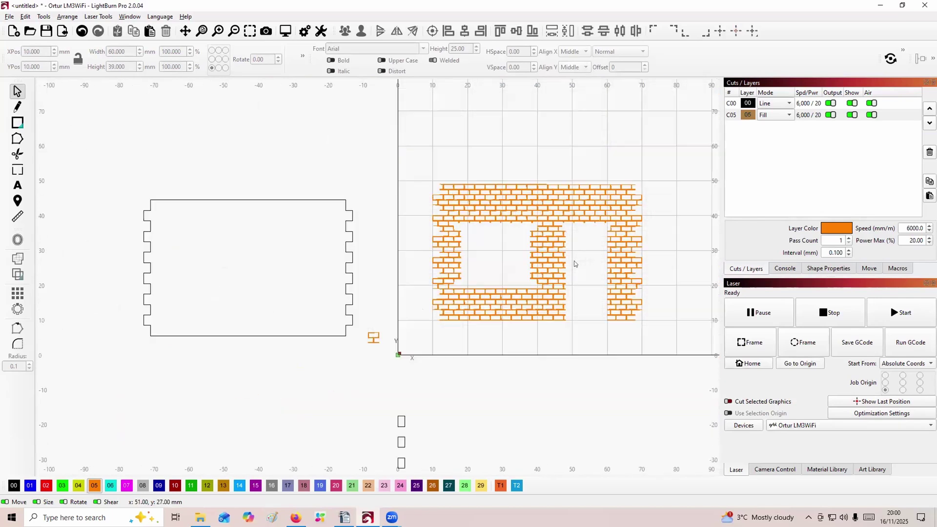